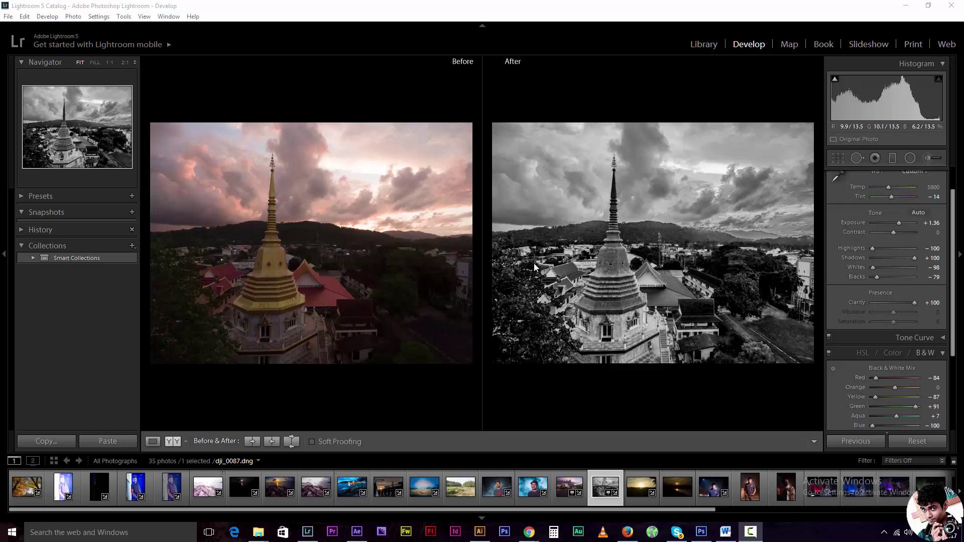
Leave the Before & After view and go to the Library, dismissing the import window
{"action": "left_click", "coordinate": [704, 44]}
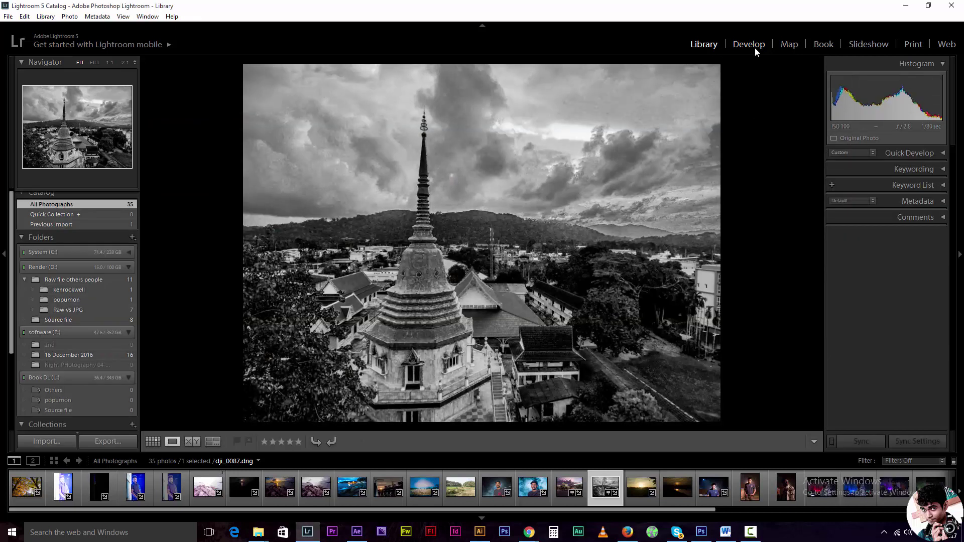
{"action": "left_click", "coordinate": [755, 47]}
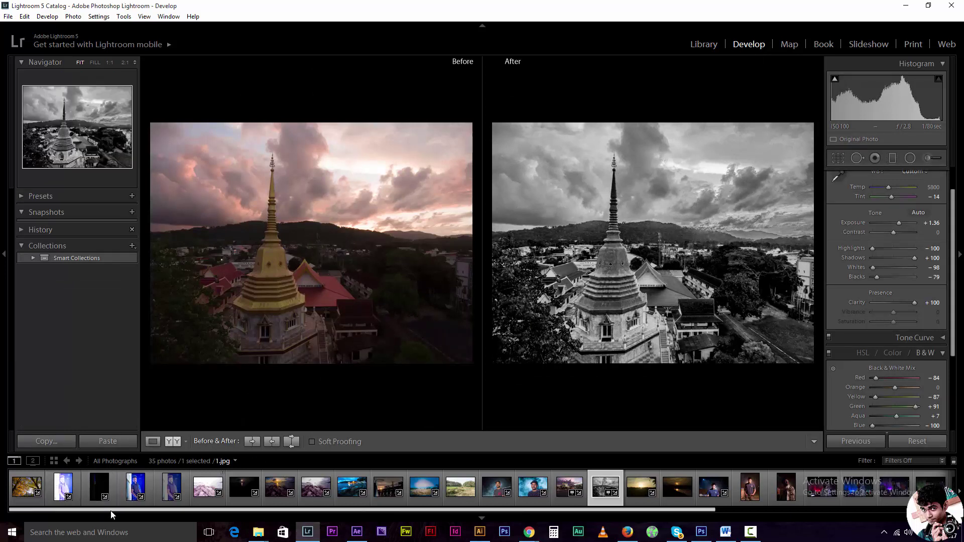
{"action": "left_click", "coordinate": [703, 44]}
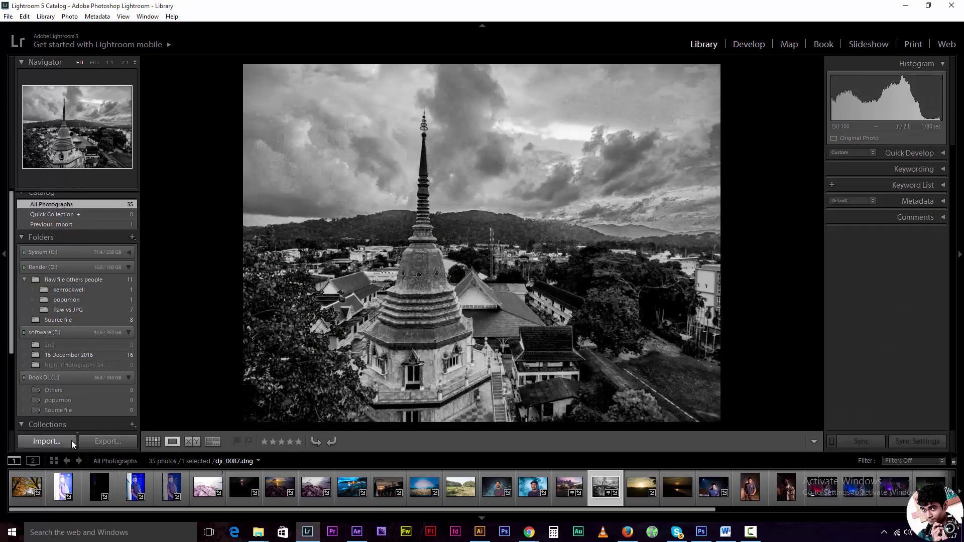
{"action": "key", "text": "ctrl+shift+i"}
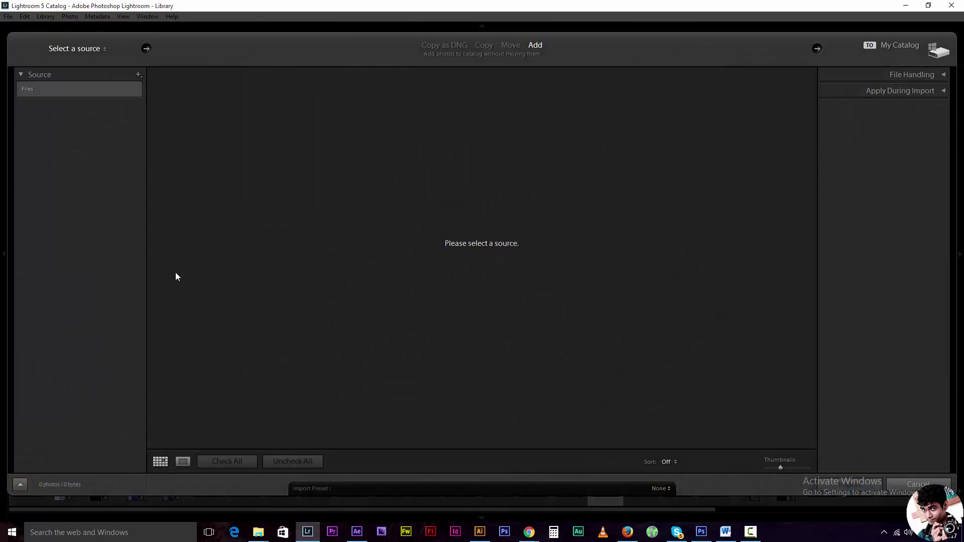
{"action": "key", "text": "Escape"}
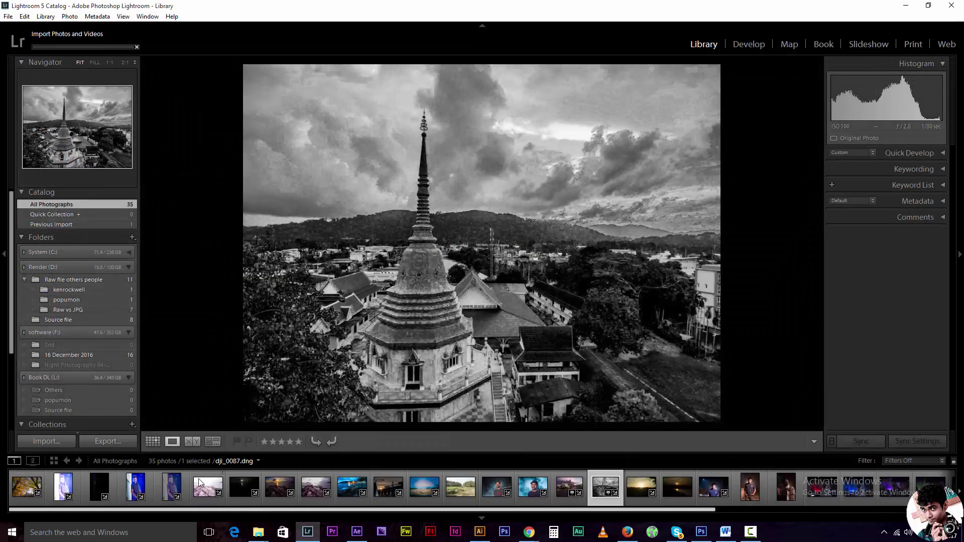
Show All Photographs in the filmstrip and remove all 35 photos from the catalog, keeping the files on disk
{"action": "left_click", "coordinate": [258, 461]}
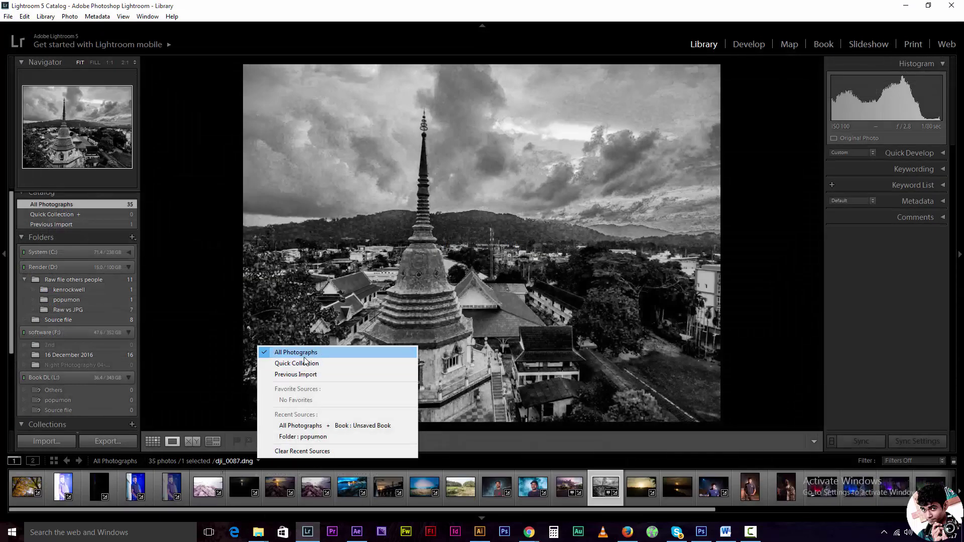
{"action": "left_click", "coordinate": [301, 353]}
{"action": "left_click", "coordinate": [23, 489]}
{"action": "key", "text": "ctrl+a"}
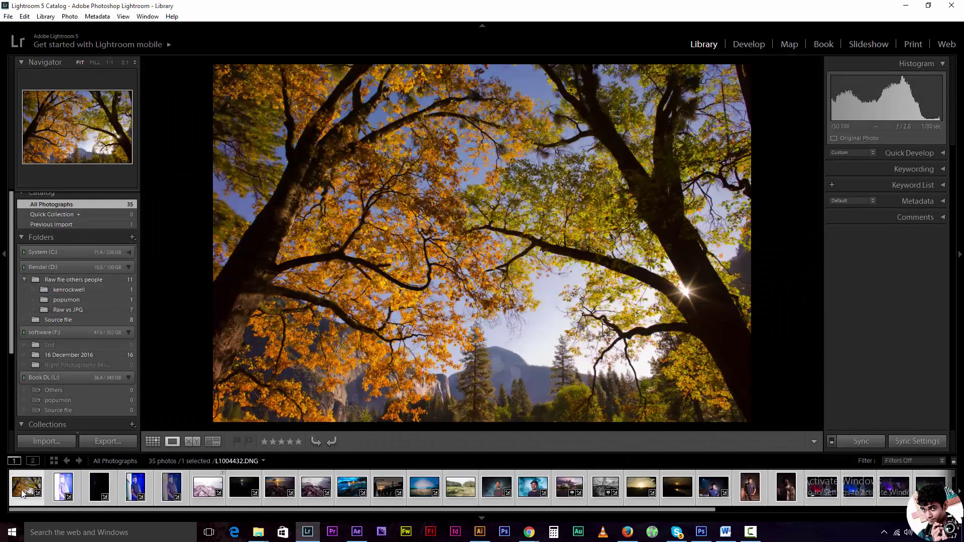
{"action": "right_click", "coordinate": [21, 490]}
{"action": "left_click", "coordinate": [40, 483]}
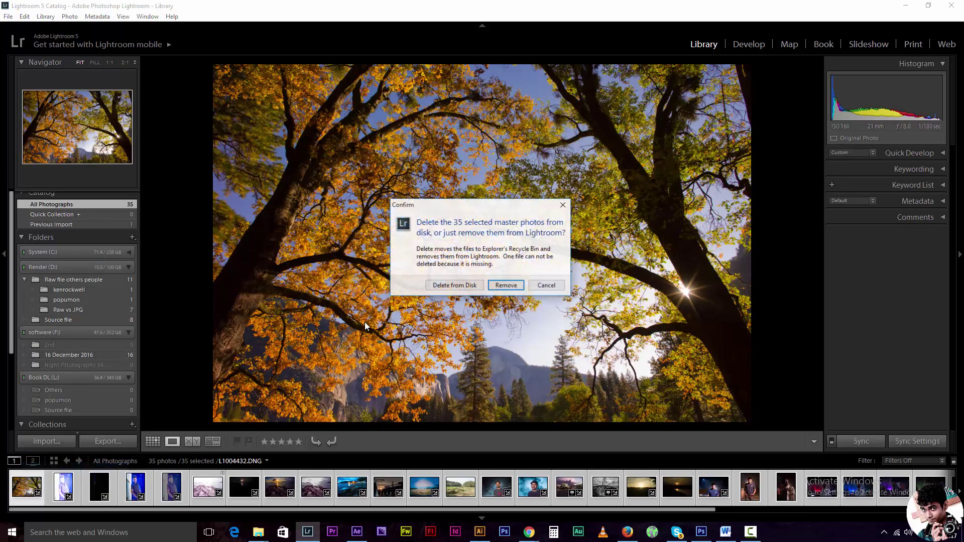
{"action": "left_click", "coordinate": [508, 285]}
In the import window, browse Render (D:) > Photograph > My Photography and preview New folder and Source file
{"action": "left_click", "coordinate": [22, 444]}
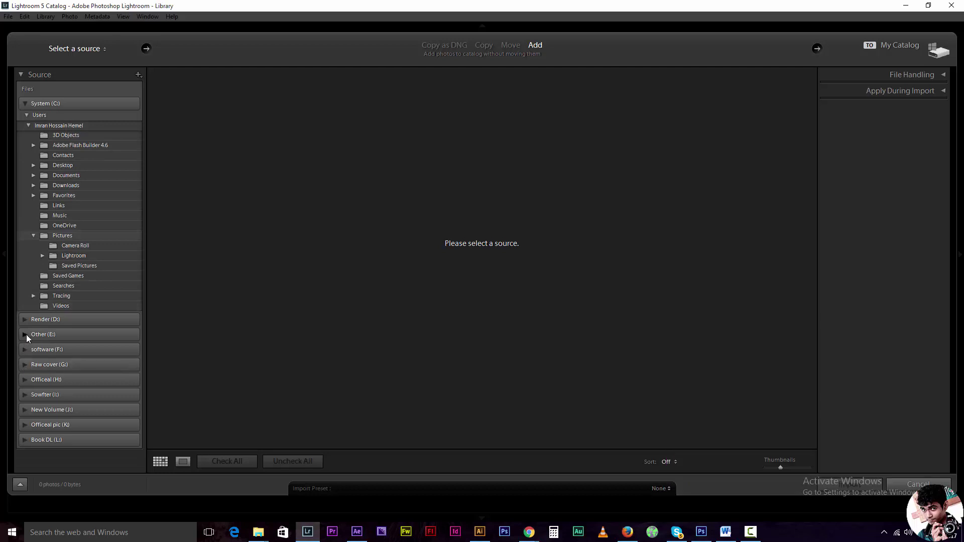
{"action": "left_click", "coordinate": [24, 320]}
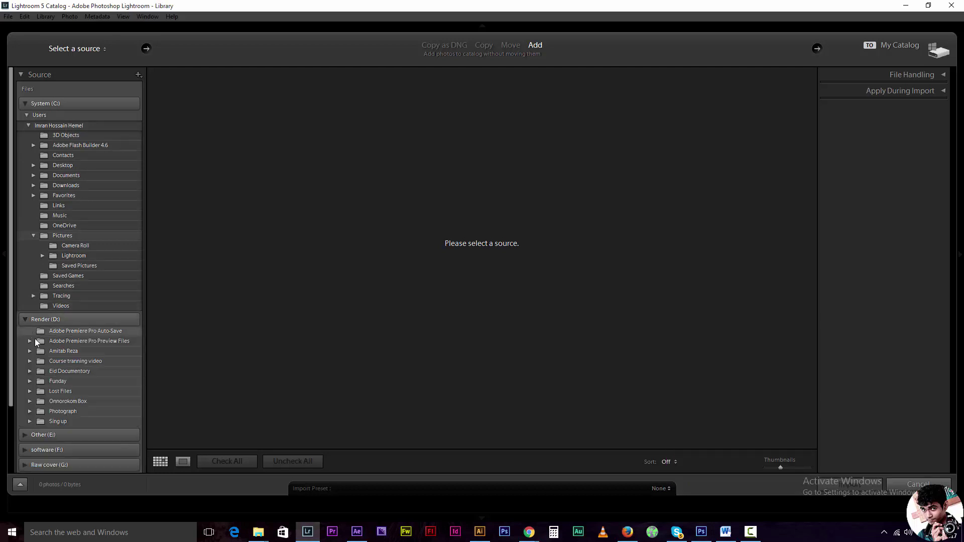
{"action": "left_click", "coordinate": [30, 412]}
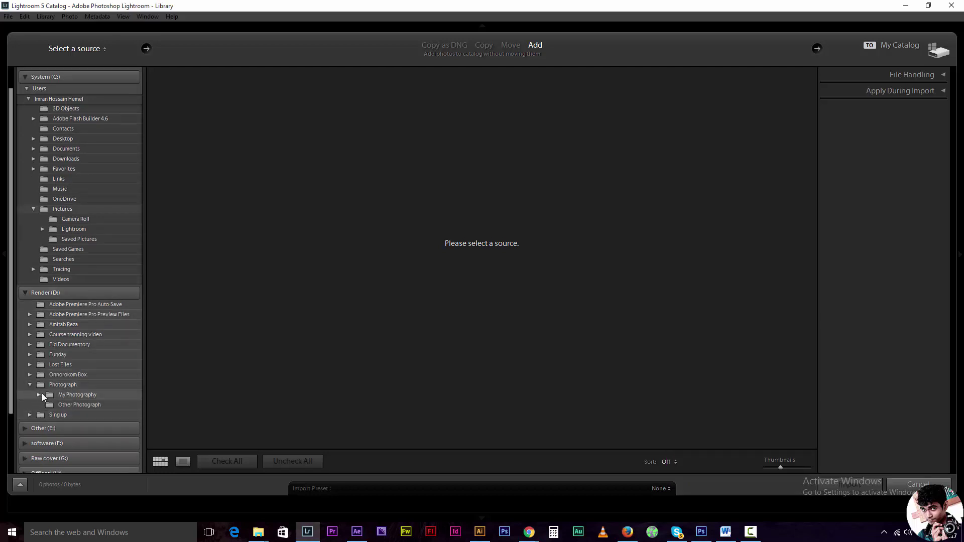
{"action": "left_click", "coordinate": [40, 394]}
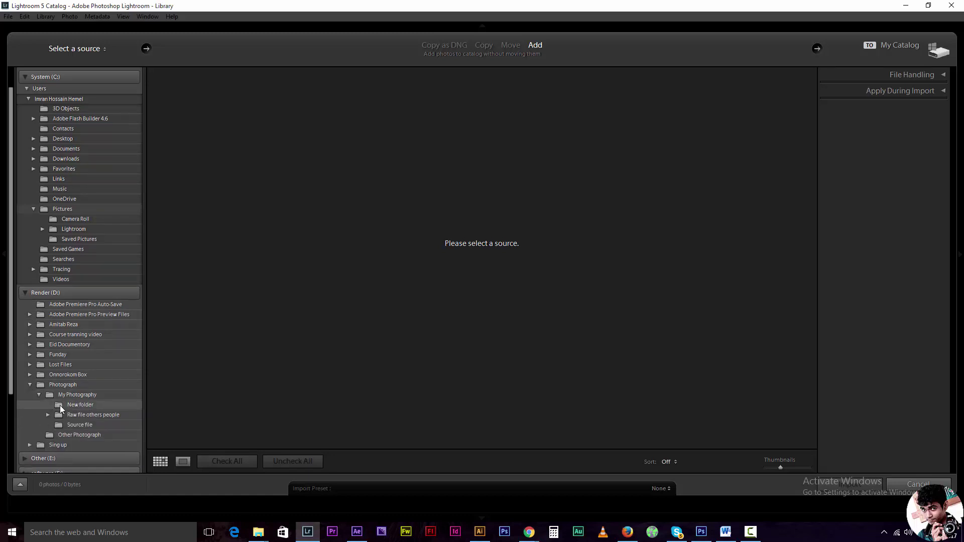
{"action": "left_click", "coordinate": [75, 405]}
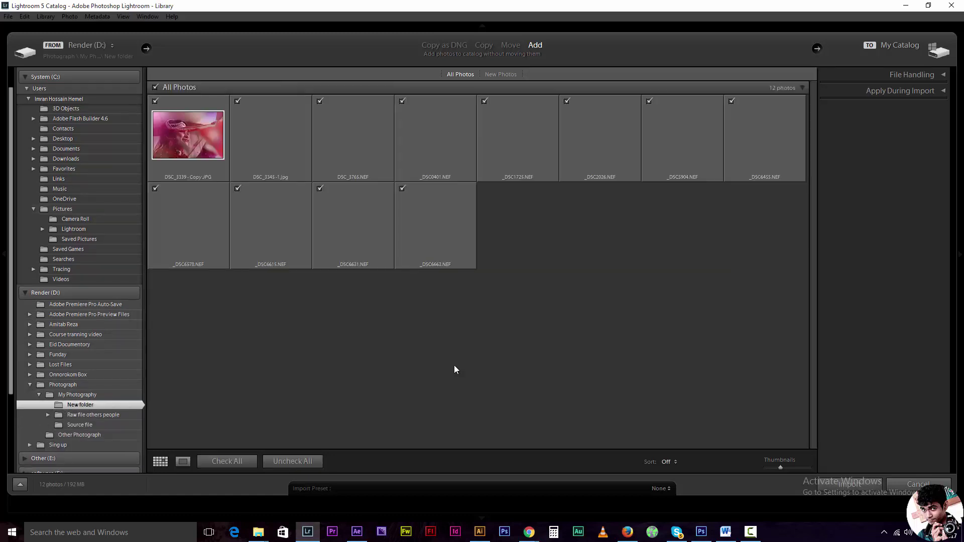
{"action": "left_click", "coordinate": [79, 425]}
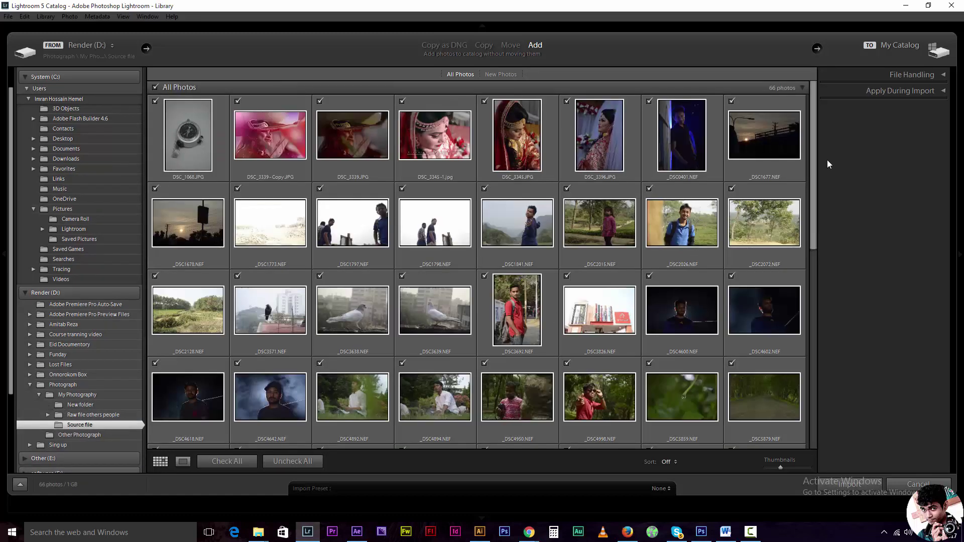
Enlarge the preview thumbnails, go back to New folder and import its 12 photos
{"action": "left_click_drag", "start_coordinate": [778, 469], "coordinate": [806, 470]}
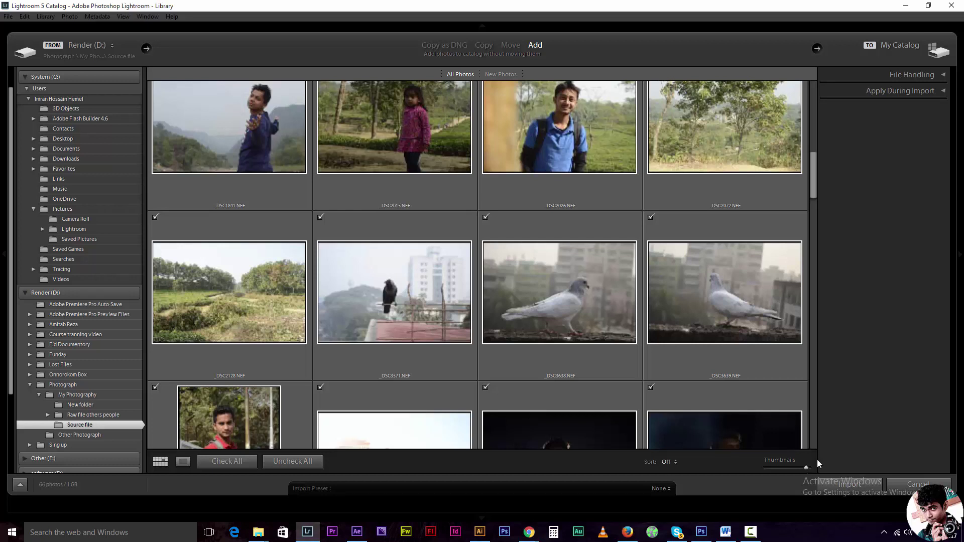
{"action": "mouse_move", "coordinate": [812, 188]}
{"action": "left_mouse_down"}
{"action": "mouse_move", "coordinate": [818, 101]}
{"action": "mouse_move", "coordinate": [815, 432]}
{"action": "left_mouse_up"}
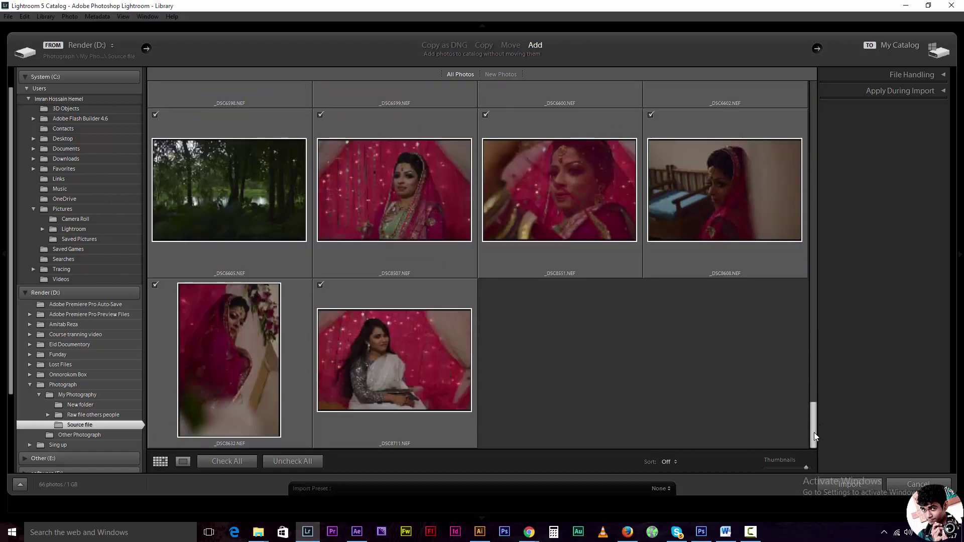
{"action": "left_click", "coordinate": [80, 405]}
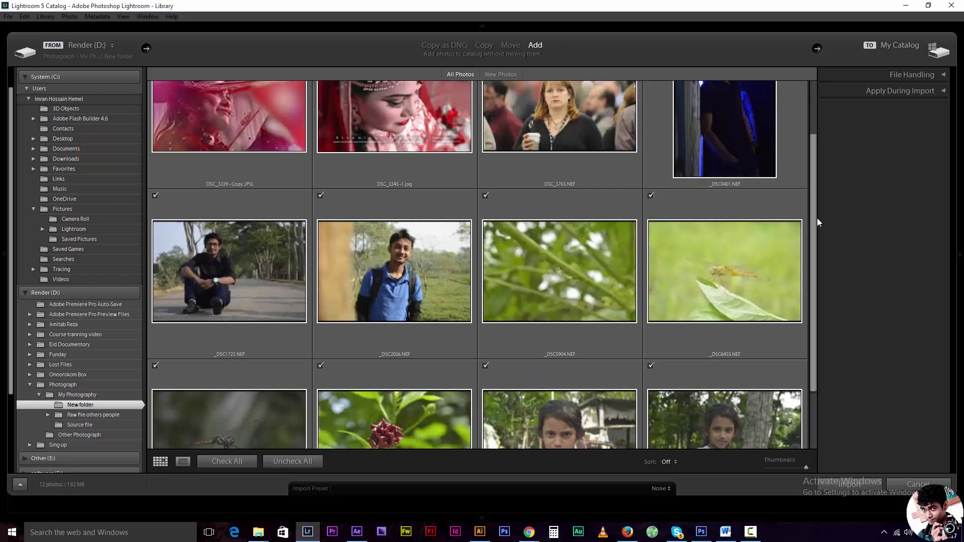
{"action": "scroll", "coordinate": [769, 326], "scroll_direction": "down", "scroll_amount": 3}
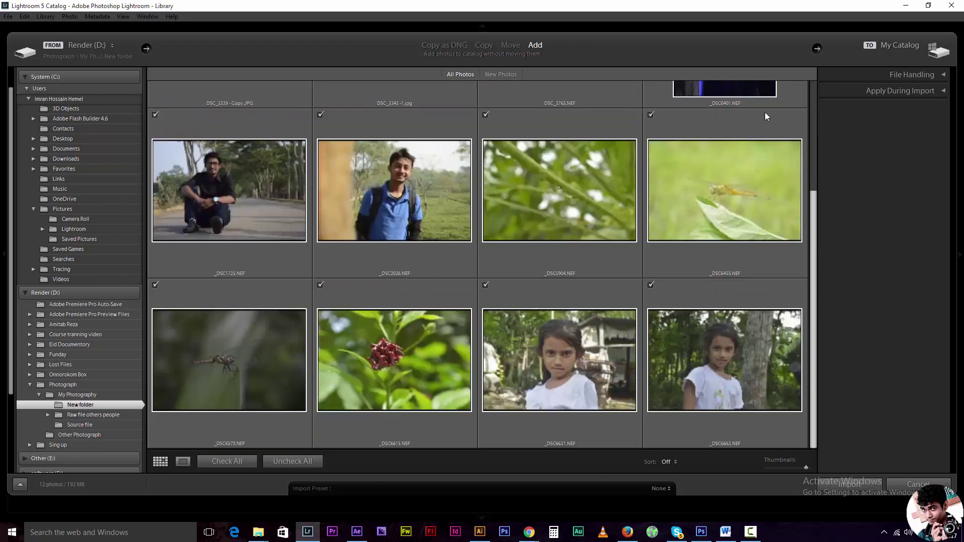
{"action": "scroll", "coordinate": [766, 112], "scroll_direction": "up", "scroll_amount": 3}
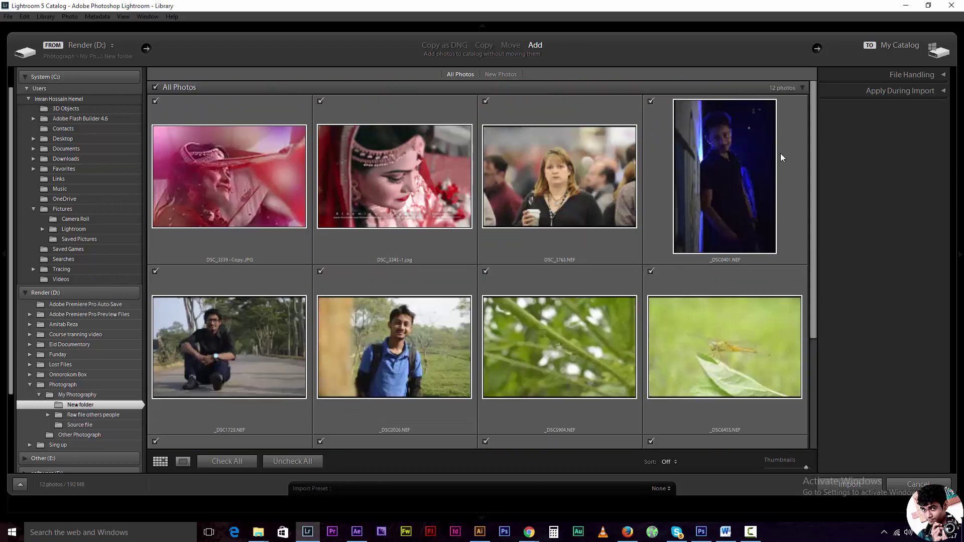
{"action": "left_click", "coordinate": [858, 489]}
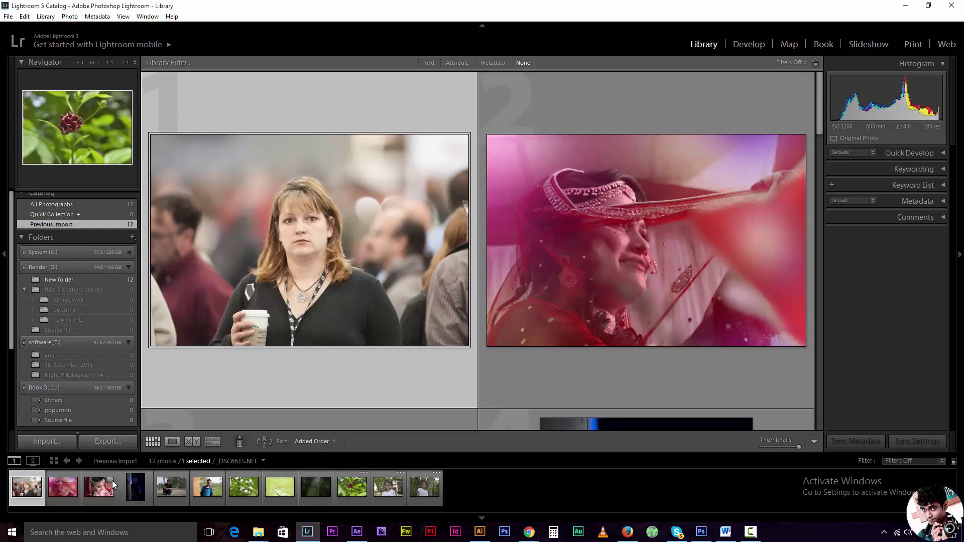
View the coffee-cup woman's portrait alone, zoom to 1:1 on her face, pan, then fit
{"action": "double_click", "coordinate": [308, 253]}
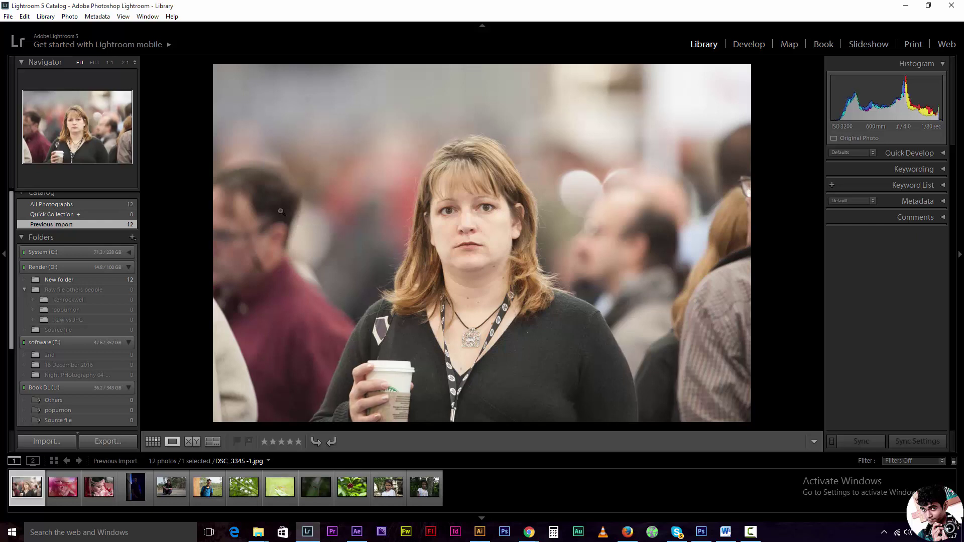
{"action": "left_click", "coordinate": [440, 242]}
{"action": "left_click", "coordinate": [400, 220]}
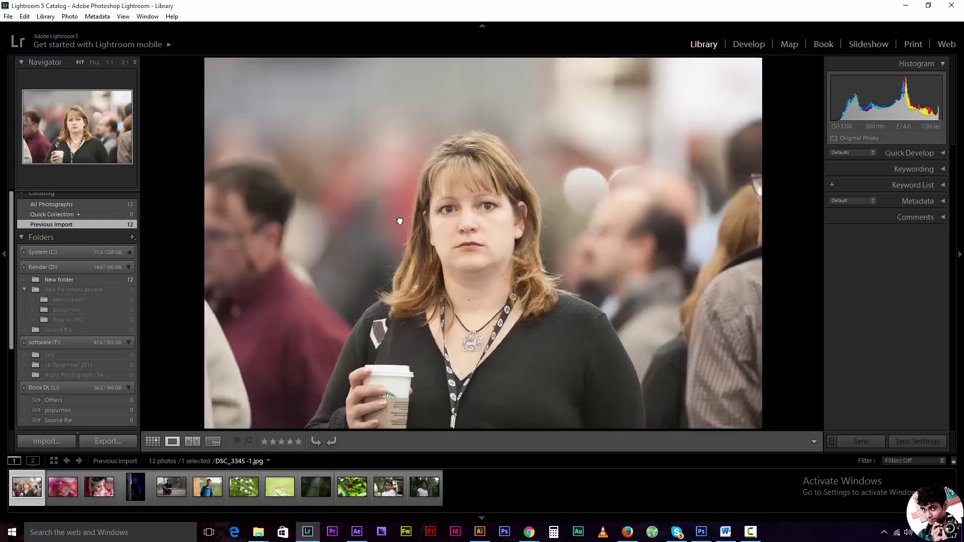
{"action": "left_click", "coordinate": [400, 221]}
{"action": "left_click_drag", "start_coordinate": [400, 221], "coordinate": [373, 236]}
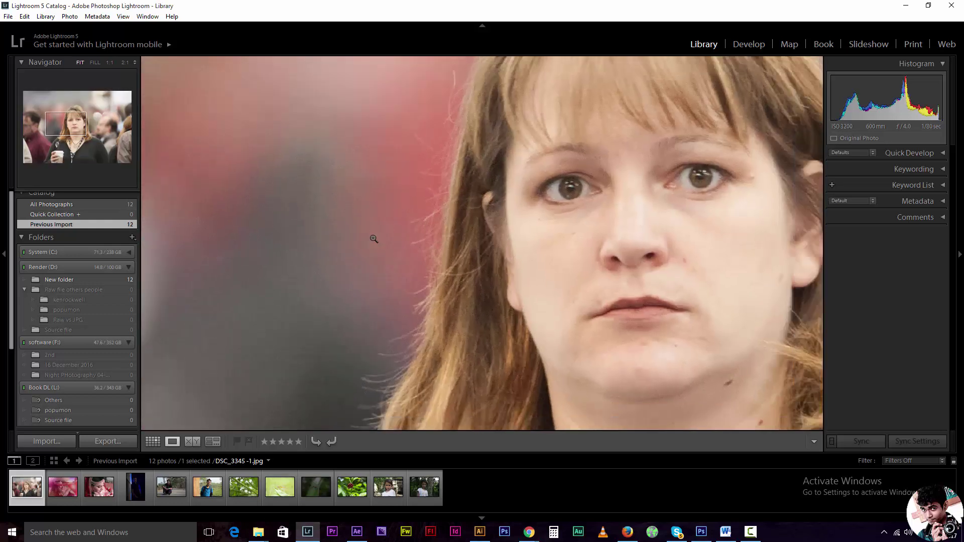
{"action": "left_click", "coordinate": [373, 236]}
{"action": "mouse_move", "coordinate": [63, 487]}
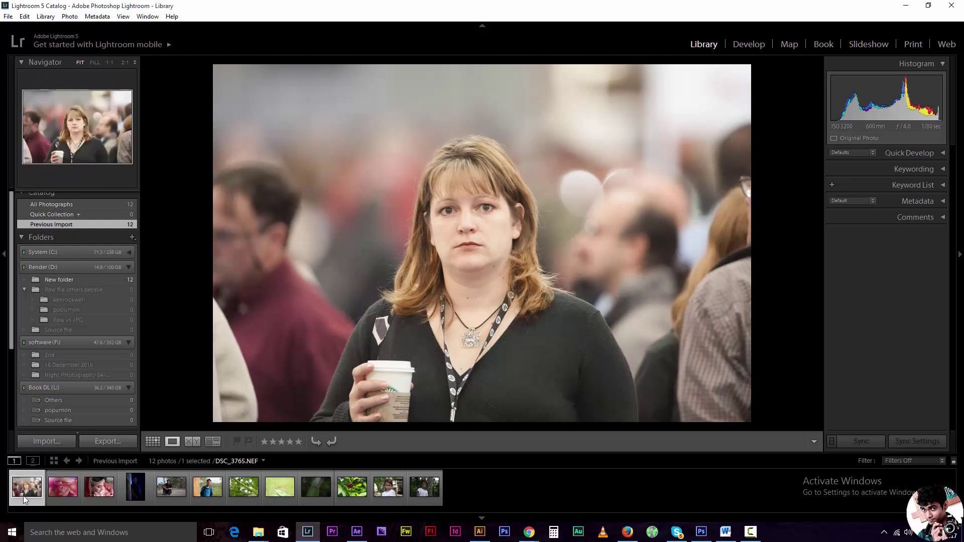
Browse the pink and red bride photos, then settle on the blue-lit portrait _DSC0401.NEF
{"action": "left_click", "coordinate": [71, 494]}
{"action": "left_click", "coordinate": [101, 495]}
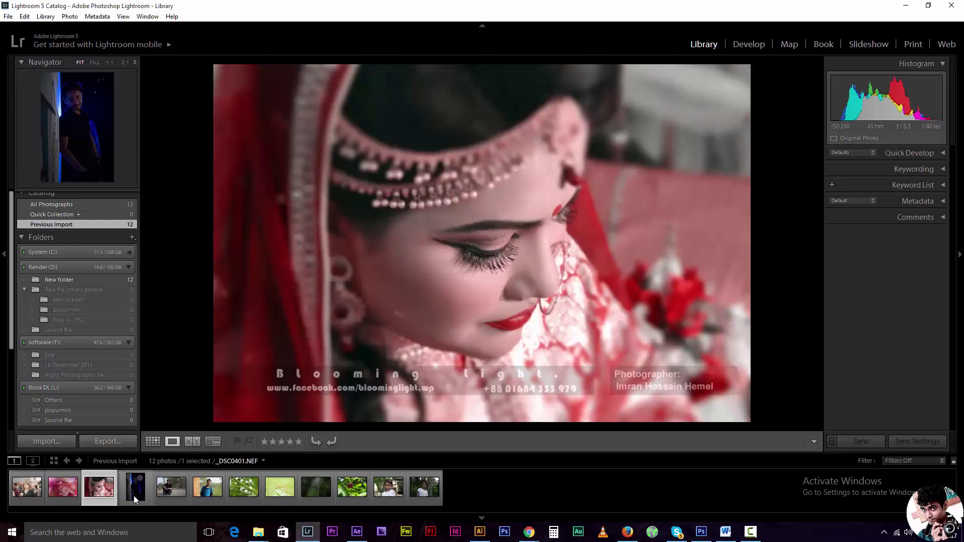
{"action": "left_click", "coordinate": [133, 496]}
{"action": "left_click", "coordinate": [25, 497]}
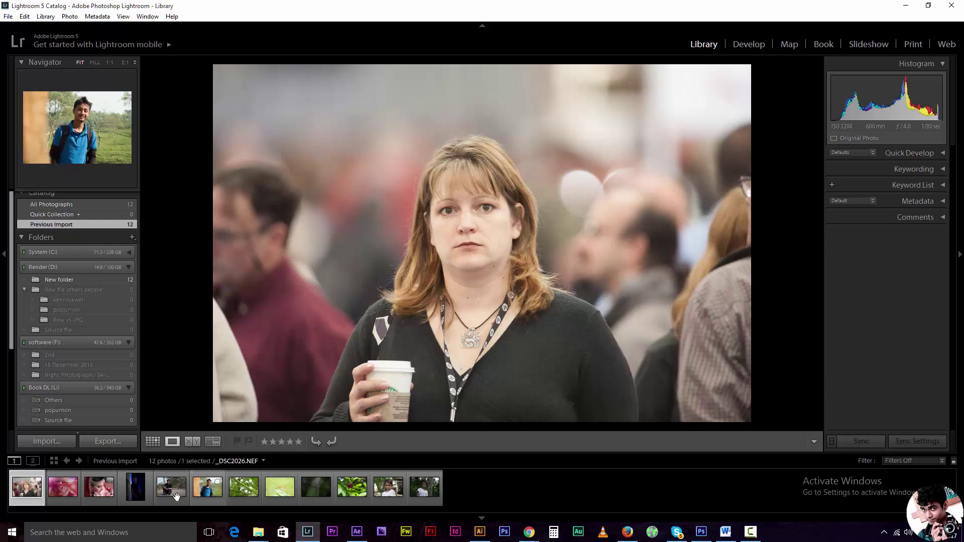
{"action": "left_click", "coordinate": [139, 499]}
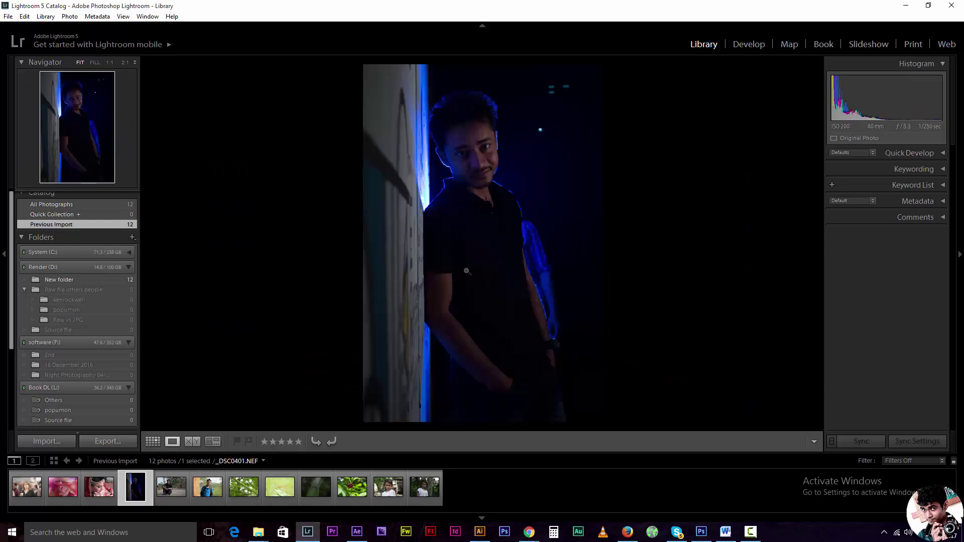
Set Exposure +3.33, Shadows +45, Blacks −21, Clarity +17, Vibrance +7 on _DSC0401, checking at 1:1
{"action": "left_click", "coordinate": [754, 50]}
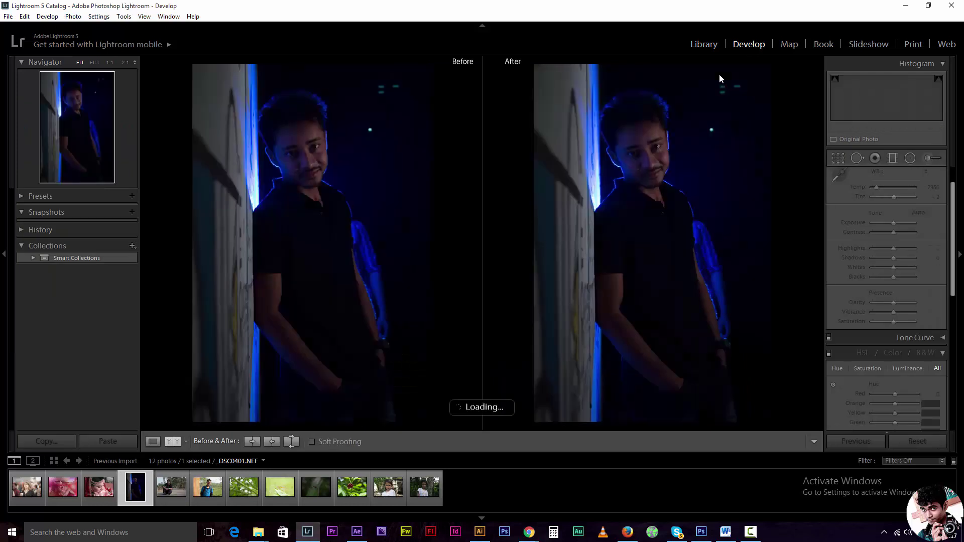
{"action": "left_click_drag", "start_coordinate": [894, 224], "coordinate": [909, 225]}
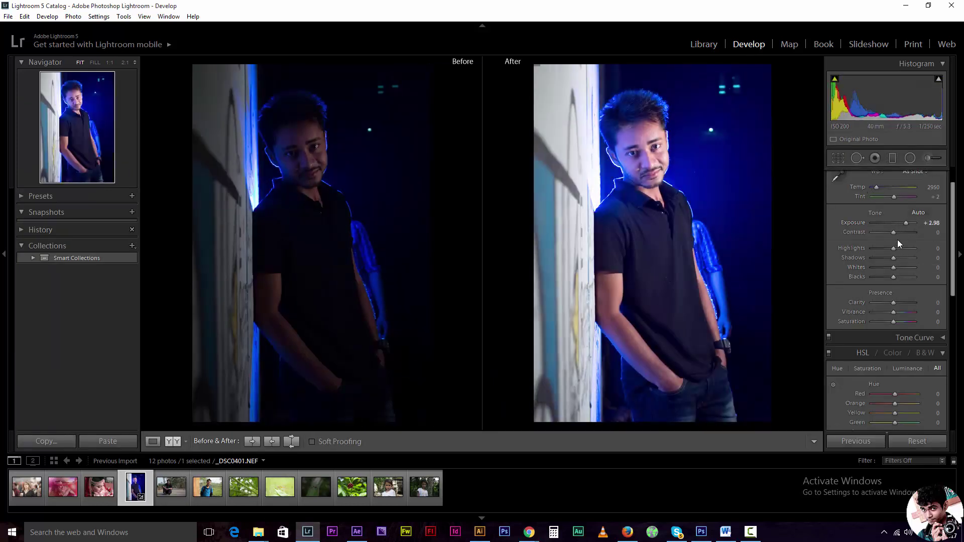
{"action": "mouse_move", "coordinate": [894, 258]}
{"action": "left_mouse_down"}
{"action": "mouse_move", "coordinate": [905, 258]}
{"action": "mouse_move", "coordinate": [886, 281]}
{"action": "left_mouse_up"}
{"action": "left_click_drag", "start_coordinate": [906, 224], "coordinate": [908, 224]}
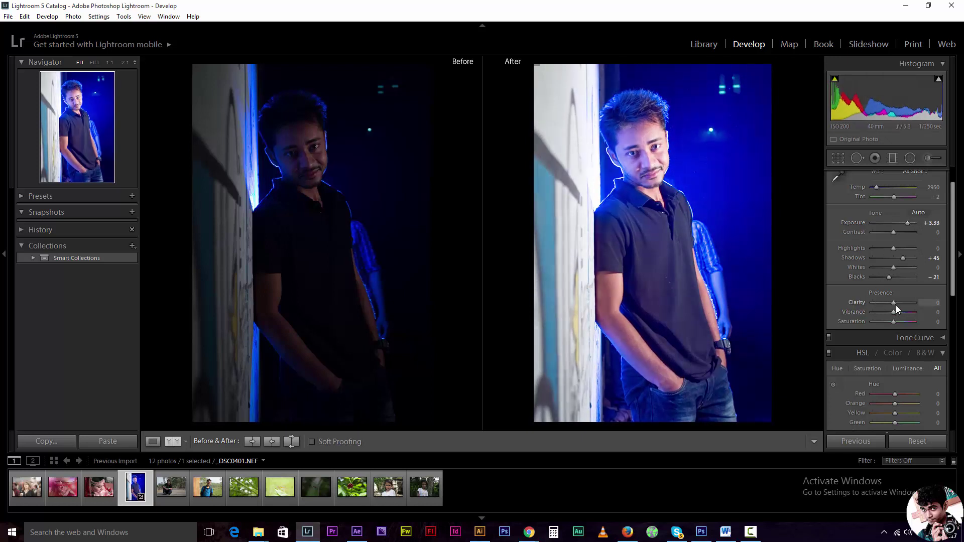
{"action": "left_click_drag", "start_coordinate": [896, 304], "coordinate": [896, 311]}
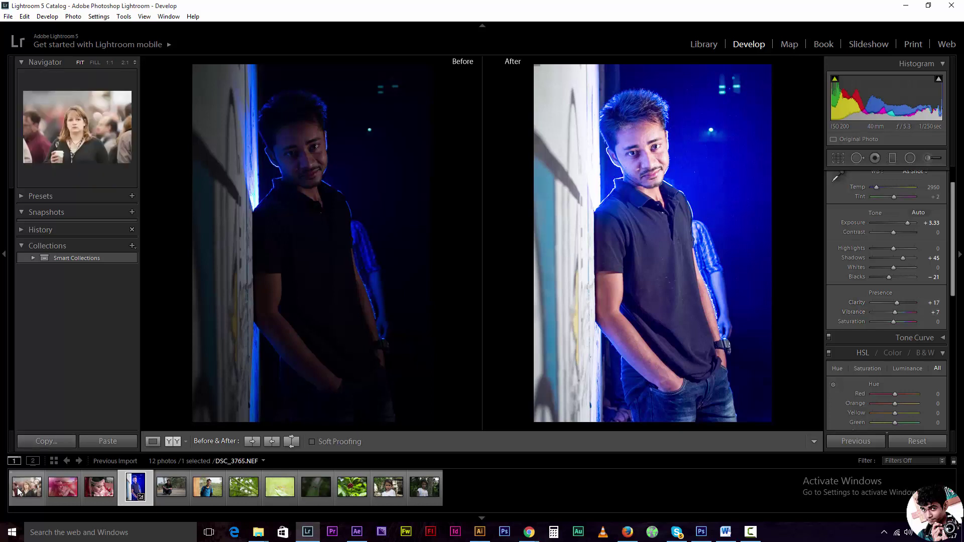
{"action": "left_click", "coordinate": [601, 176]}
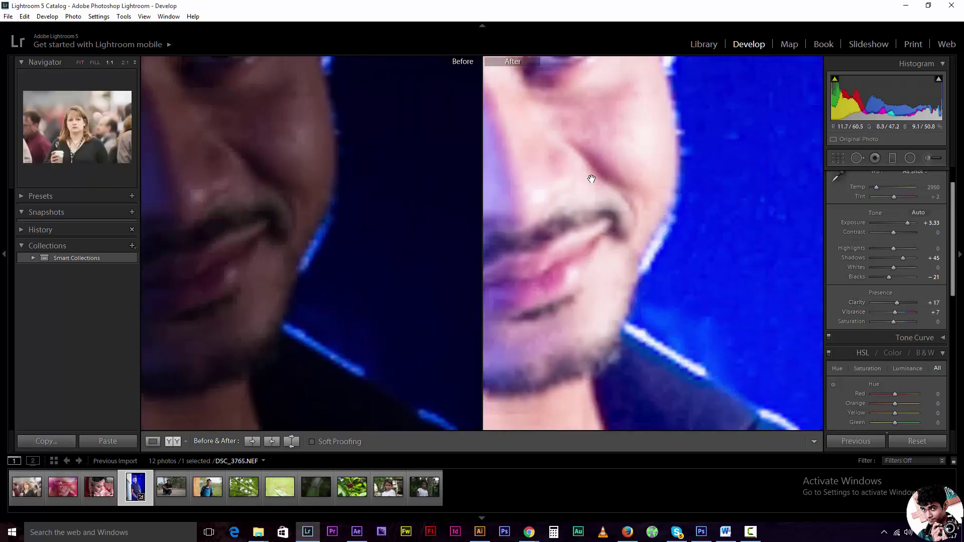
{"action": "left_click", "coordinate": [592, 179]}
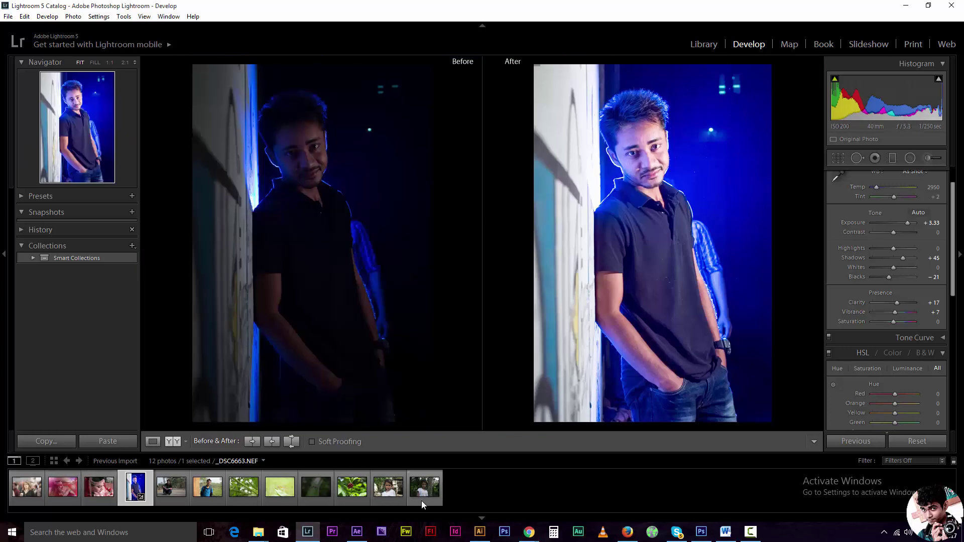
Give the girl's portrait _DSC6631 Exposure +0.48, Highlights −67, Shadows +45, Blacks −64 in Loupe view
{"action": "mouse_move", "coordinate": [424, 487]}
{"action": "left_click", "coordinate": [388, 494]}
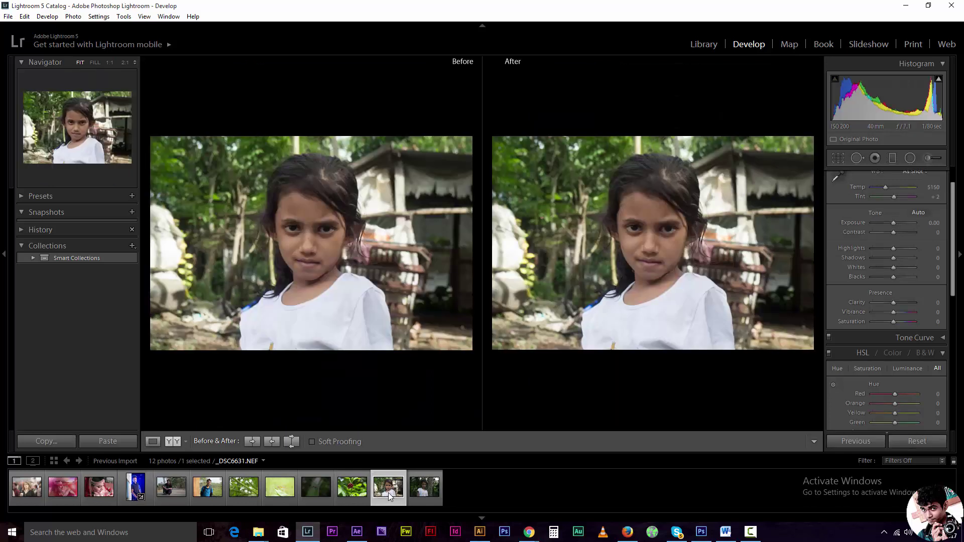
{"action": "left_click_drag", "start_coordinate": [897, 222], "coordinate": [897, 222]}
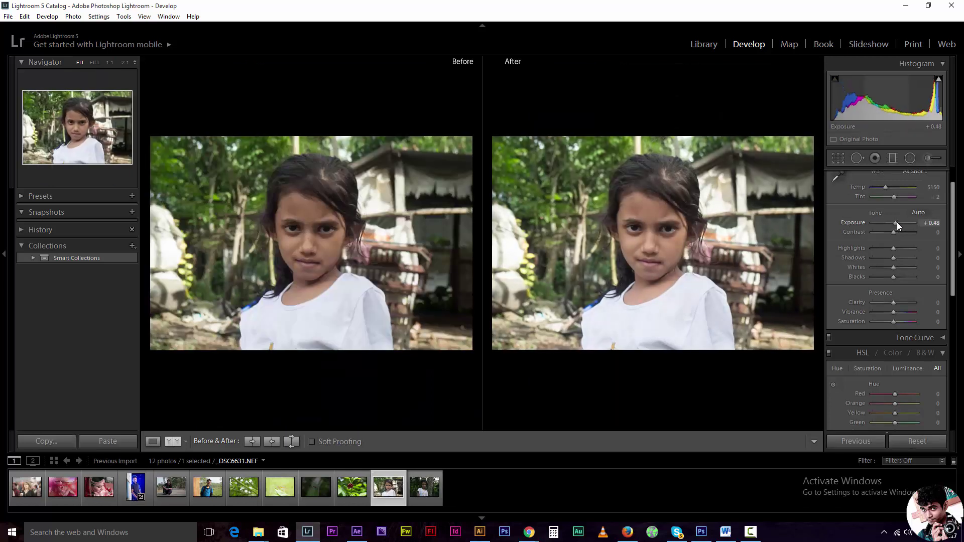
{"action": "mouse_move", "coordinate": [893, 277]}
{"action": "left_mouse_down"}
{"action": "mouse_move", "coordinate": [883, 279]}
{"action": "mouse_move", "coordinate": [878, 248]}
{"action": "mouse_move", "coordinate": [883, 277]}
{"action": "mouse_move", "coordinate": [907, 258]}
{"action": "mouse_move", "coordinate": [878, 279]}
{"action": "mouse_move", "coordinate": [903, 257]}
{"action": "mouse_move", "coordinate": [892, 267]}
{"action": "mouse_move", "coordinate": [879, 248]}
{"action": "left_mouse_up"}
{"action": "key", "text": "y"}
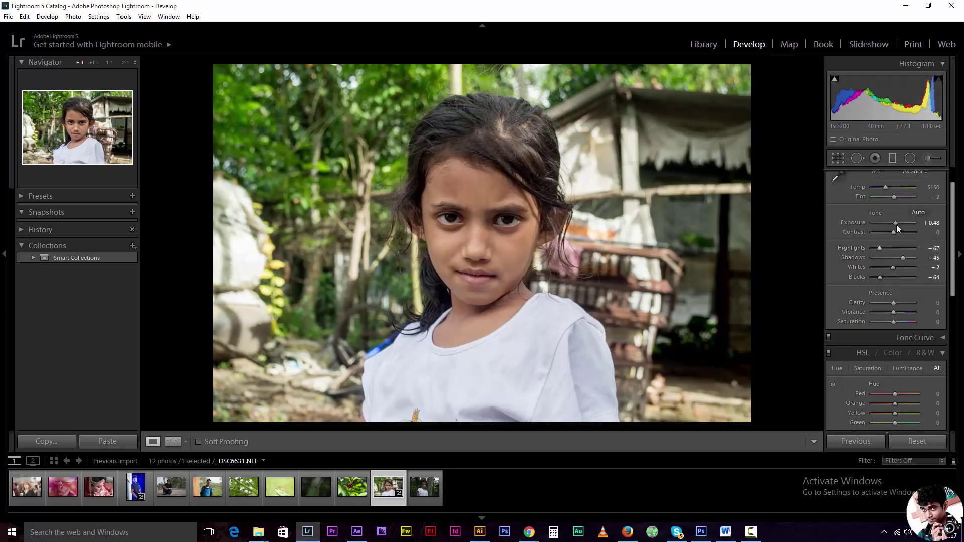
Edit the white balance Temp, collapse the HSL panel and open the coffee-cup woman's portrait
{"action": "left_click", "coordinate": [933, 186]}
{"action": "left_click_drag", "start_coordinate": [950, 203], "coordinate": [940, 266]}
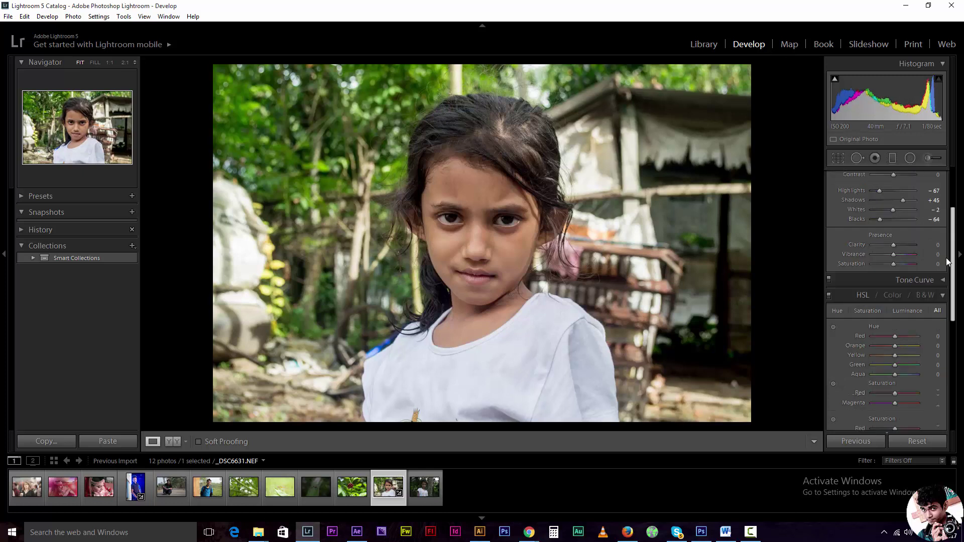
{"action": "scroll", "coordinate": [940, 266], "scroll_direction": "up", "scroll_amount": 2}
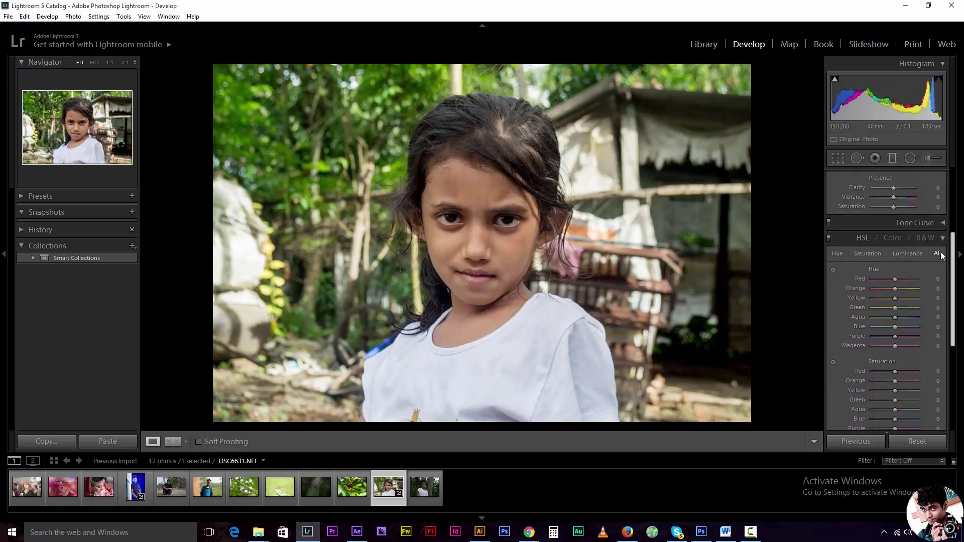
{"action": "left_click", "coordinate": [943, 241]}
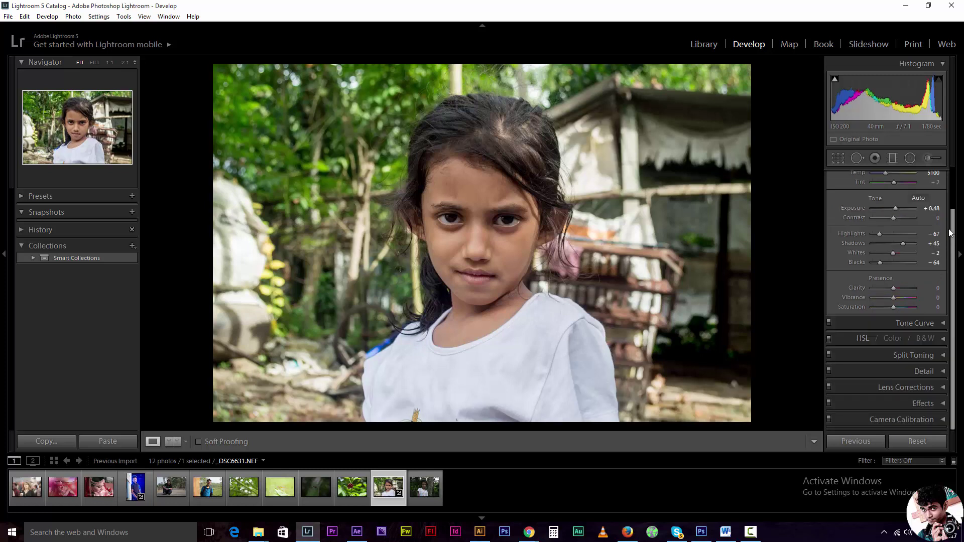
{"action": "left_click_drag", "start_coordinate": [951, 232], "coordinate": [955, 215]}
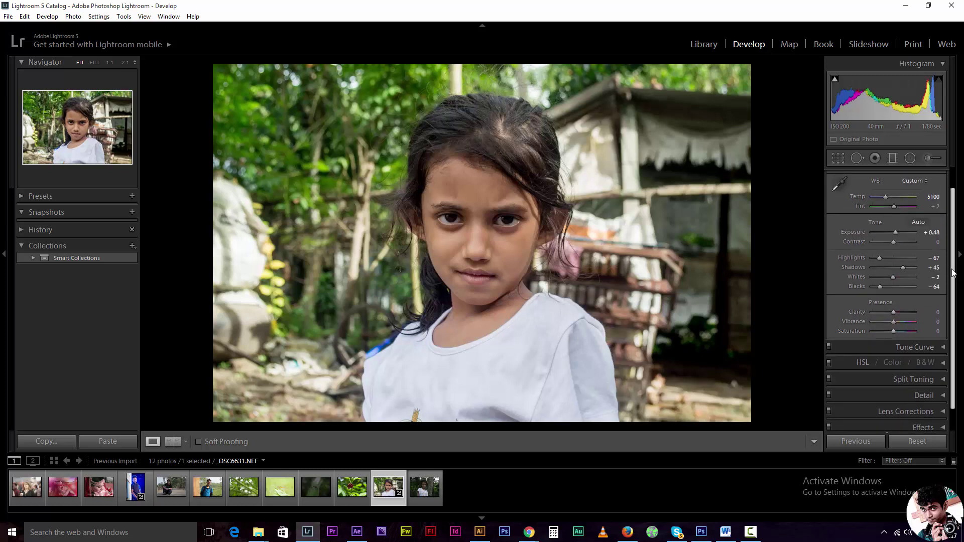
{"action": "scroll", "coordinate": [960, 257], "scroll_direction": "up", "scroll_amount": 1}
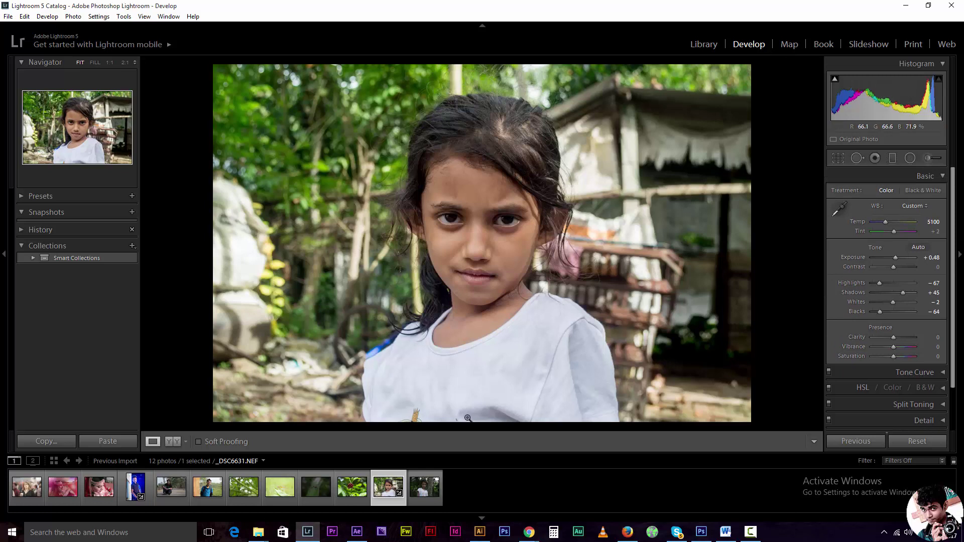
{"action": "left_click", "coordinate": [420, 490]}
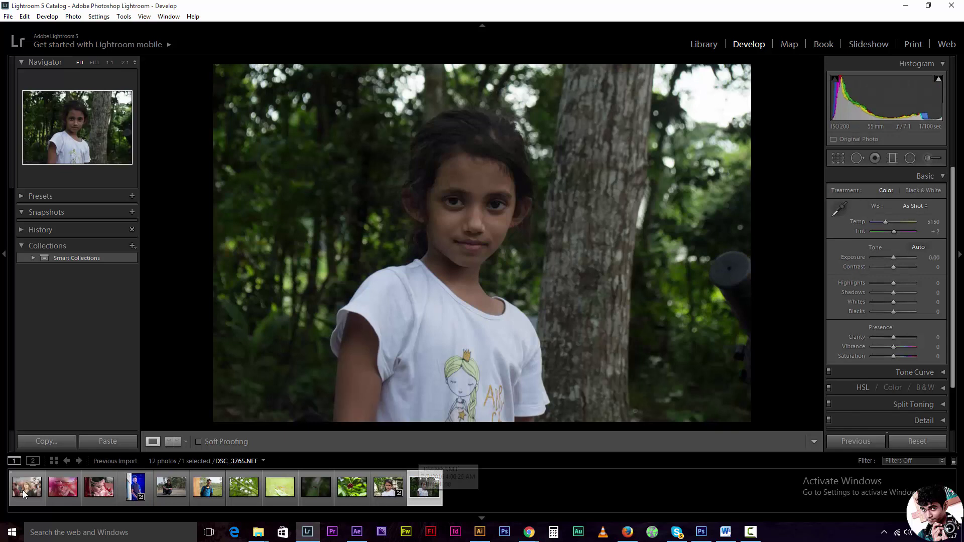
{"action": "left_click", "coordinate": [23, 490]}
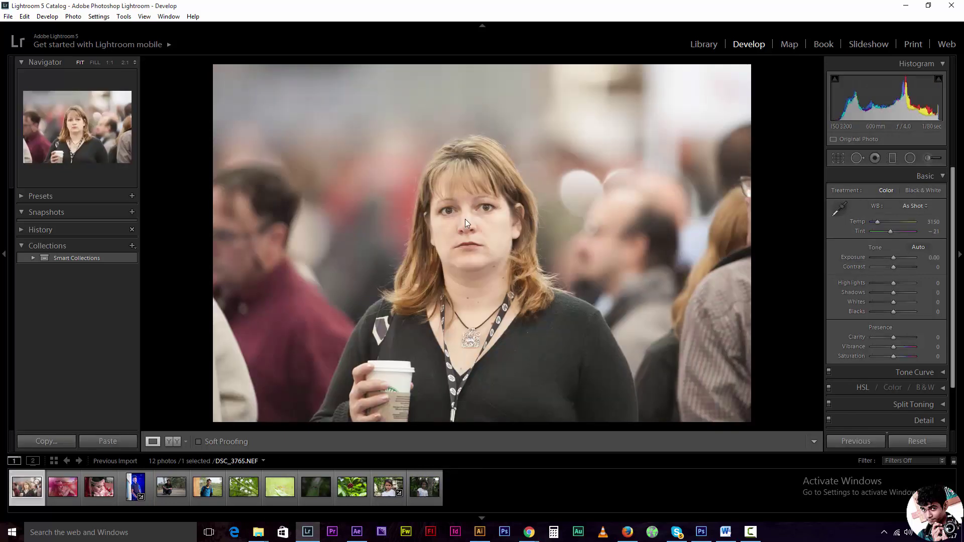
Give _DSC3765 Contrast +19, Highlights −26, Blacks −69 and Clarity +33, checking at 1:1, then collapse Basic
{"action": "left_click", "coordinate": [465, 219]}
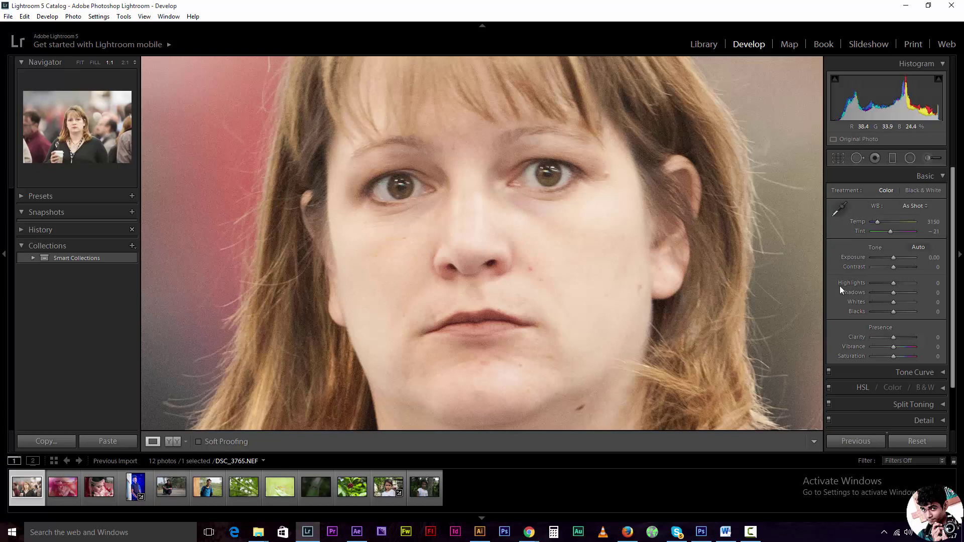
{"action": "left_click", "coordinate": [633, 282]}
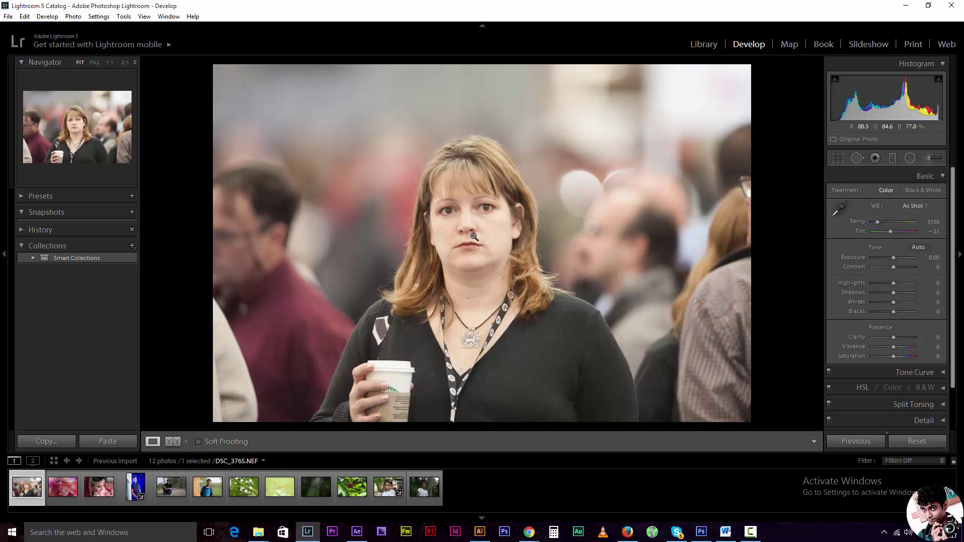
{"action": "left_click_drag", "start_coordinate": [882, 314], "coordinate": [902, 266]}
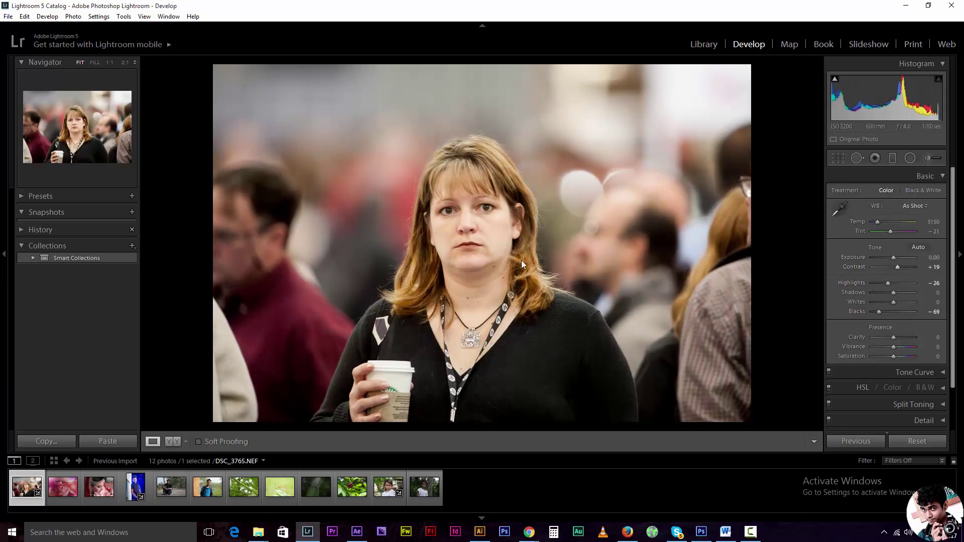
{"action": "left_click", "coordinate": [507, 256]}
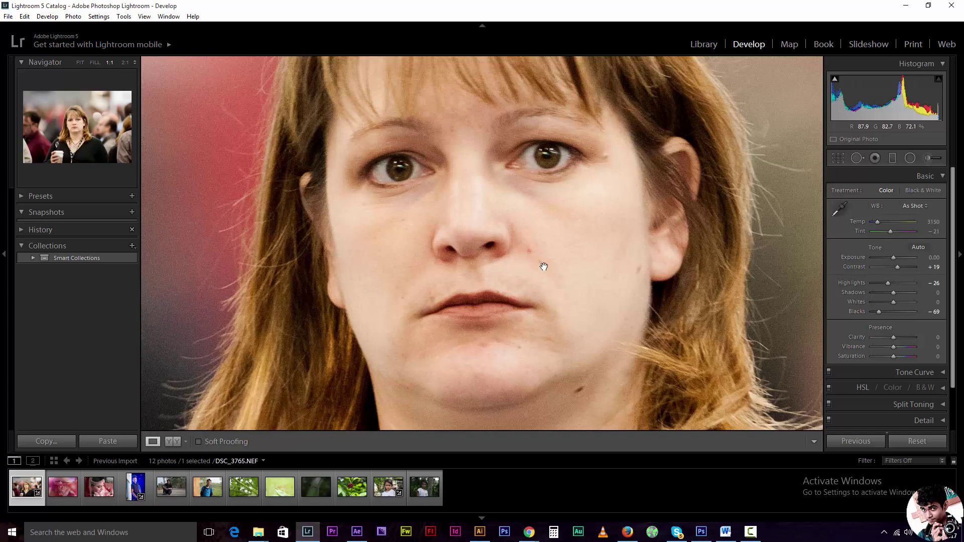
{"action": "left_click_drag", "start_coordinate": [897, 337], "coordinate": [901, 338]}
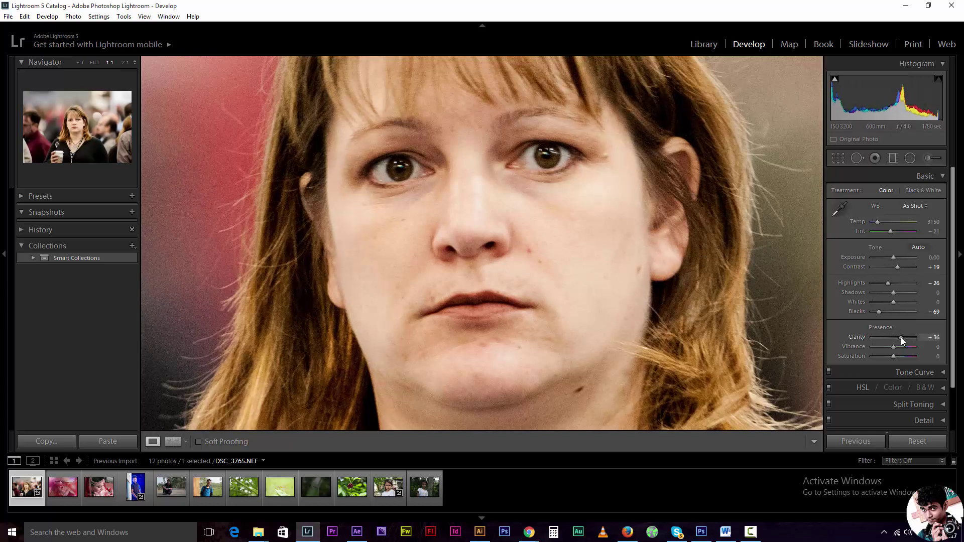
{"action": "left_click_drag", "start_coordinate": [270, 236], "coordinate": [478, 241]}
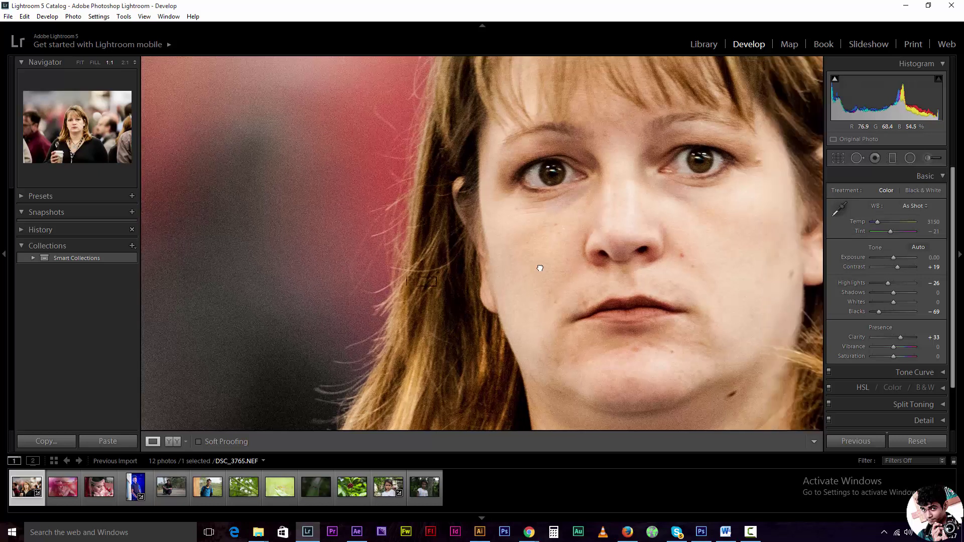
{"action": "left_click_drag", "start_coordinate": [540, 269], "coordinate": [519, 286]}
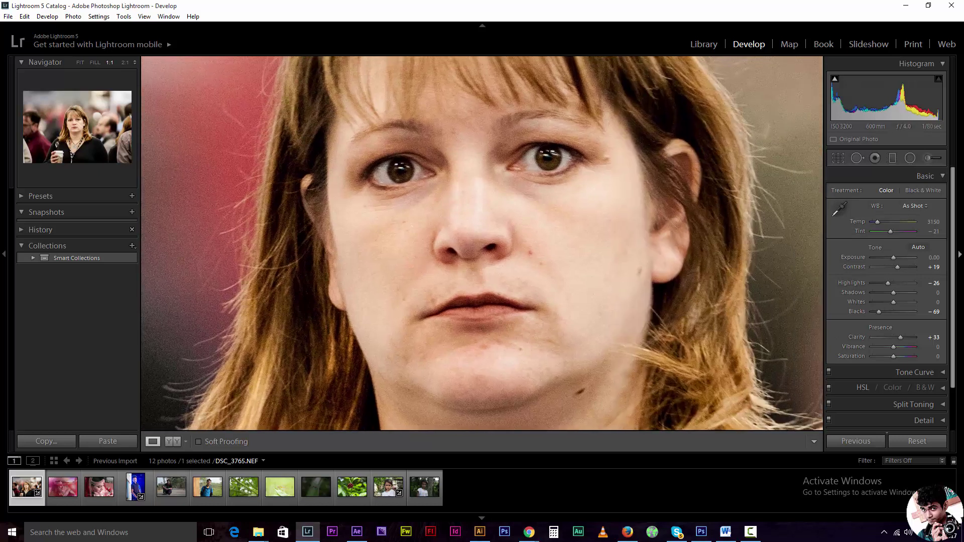
{"action": "scroll", "coordinate": [949, 304], "scroll_direction": "down", "scroll_amount": 2}
{"action": "scroll", "coordinate": [949, 304], "scroll_direction": "up", "scroll_amount": 3}
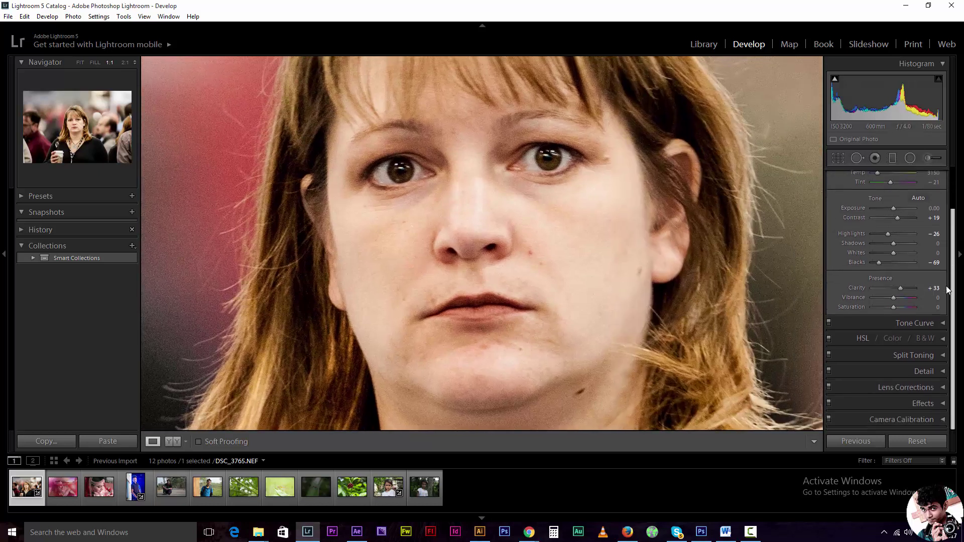
{"action": "left_click", "coordinate": [942, 176]}
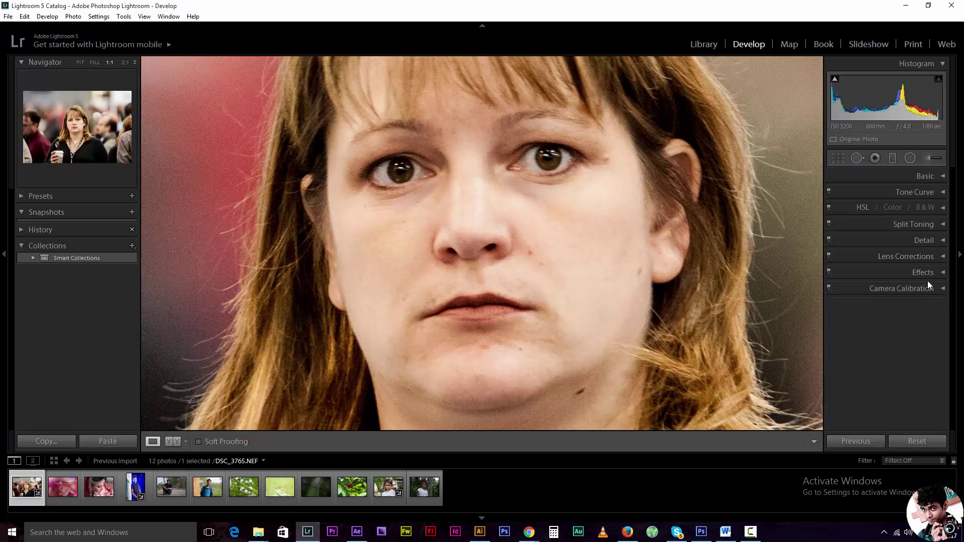
Open the Detail panel and set the sharpening Amount to 150 on the coffee-cup portrait
{"action": "left_click", "coordinate": [940, 240]}
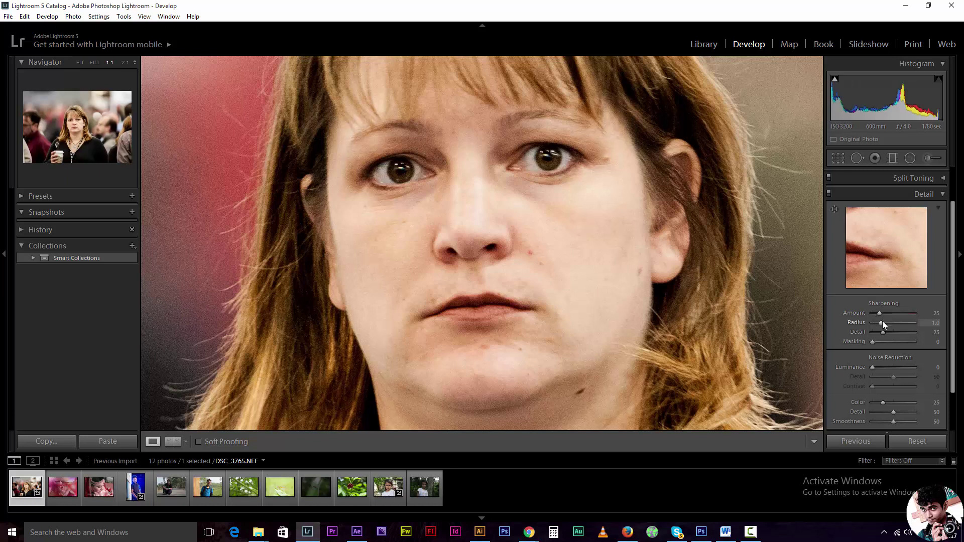
{"action": "left_click_drag", "start_coordinate": [892, 313], "coordinate": [906, 313]}
{"action": "key", "text": "z"}
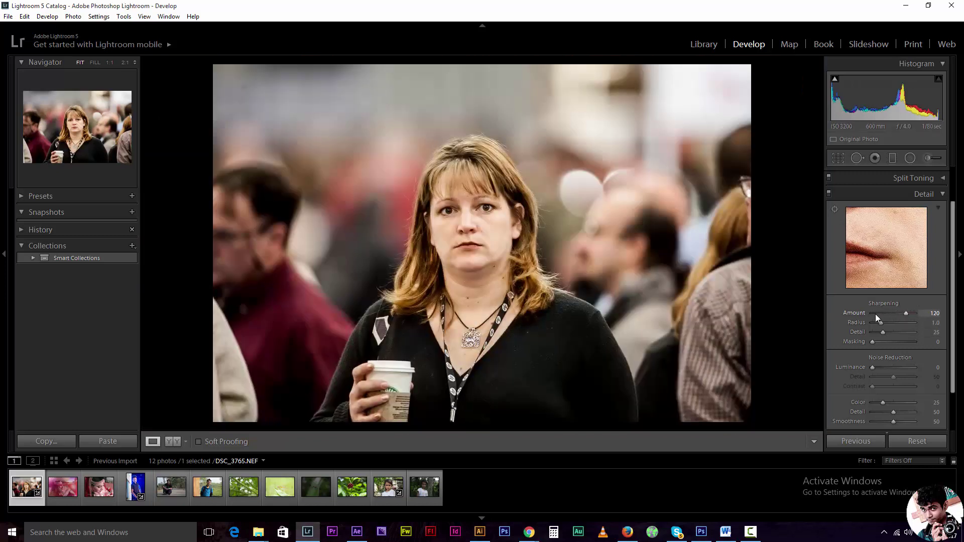
{"action": "left_click", "coordinate": [878, 313]}
{"action": "left_click", "coordinate": [897, 314]}
{"action": "left_click", "coordinate": [915, 314]}
{"action": "scroll", "coordinate": [945, 267], "scroll_direction": "down", "scroll_amount": 1}
{"action": "scroll", "coordinate": [945, 266], "scroll_direction": "up", "scroll_amount": 1}
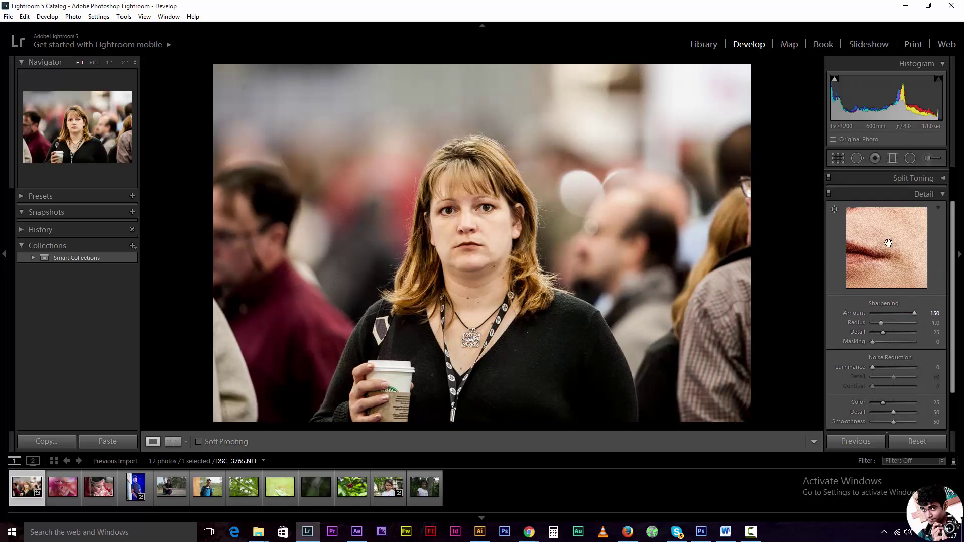
Toggle the Detail adjustments off and on repeatedly to compare sharpening, leaving them on
{"action": "left_click", "coordinate": [830, 194]}
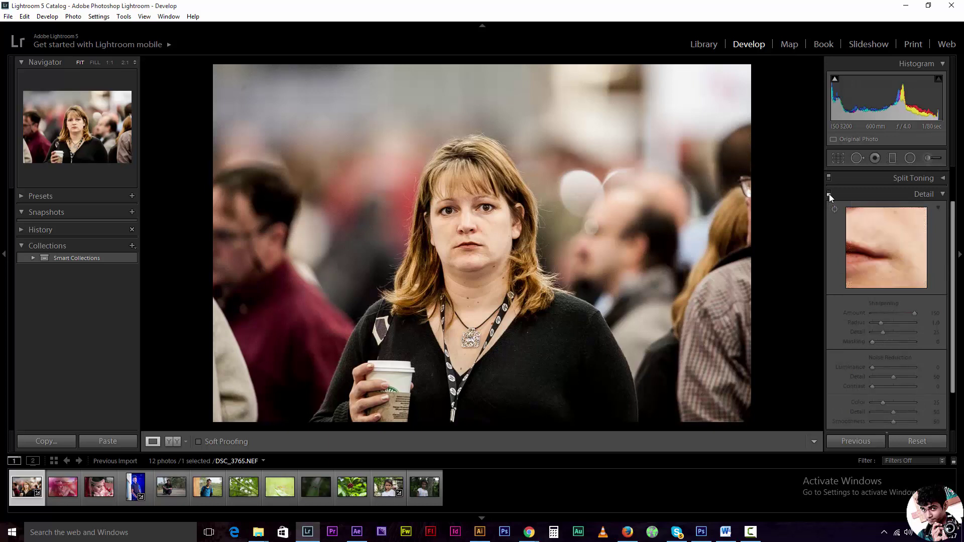
{"action": "left_click", "coordinate": [830, 194]}
{"action": "left_click", "coordinate": [829, 193]}
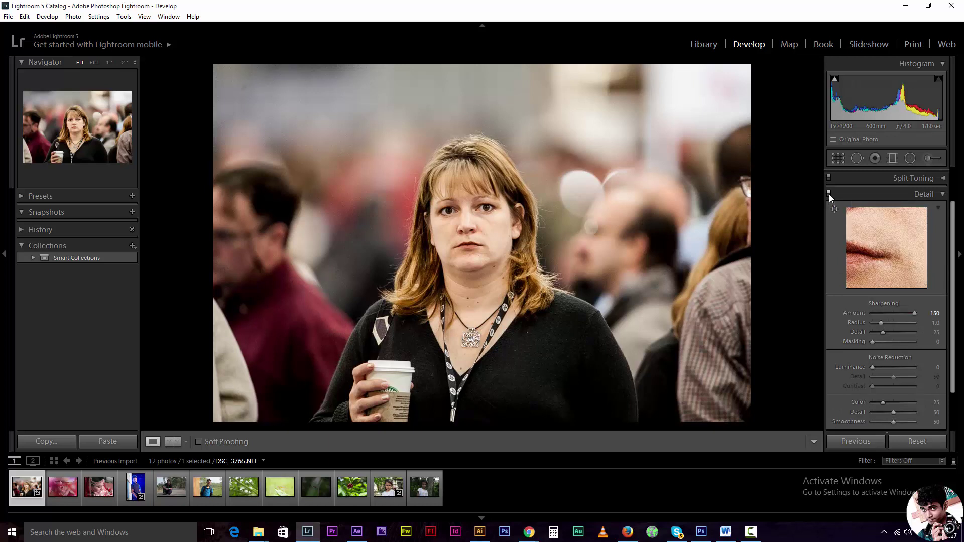
{"action": "left_click", "coordinate": [829, 194]}
{"action": "left_click", "coordinate": [830, 194]}
{"action": "left_click", "coordinate": [830, 194]}
{"action": "left_click", "coordinate": [829, 193]}
{"action": "left_click", "coordinate": [829, 193]}
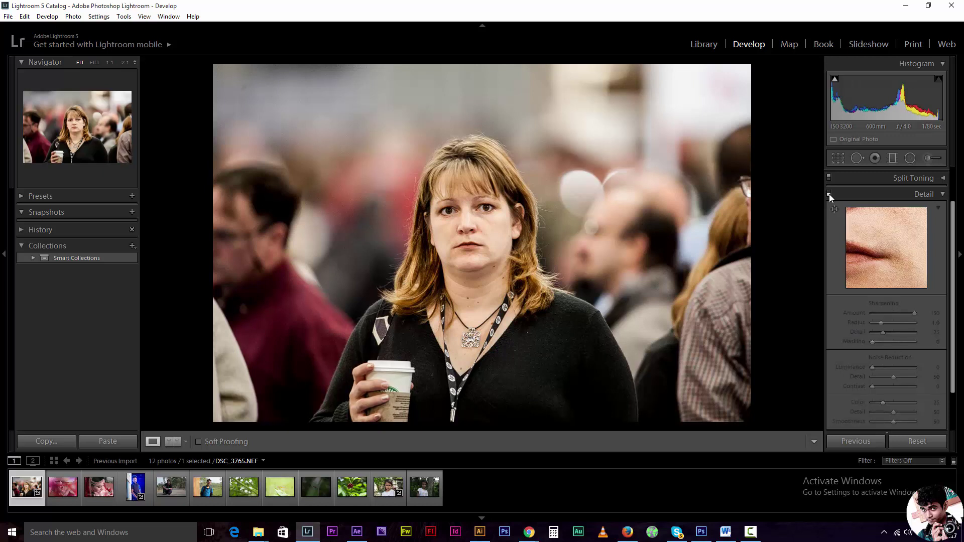
{"action": "left_click", "coordinate": [830, 194]}
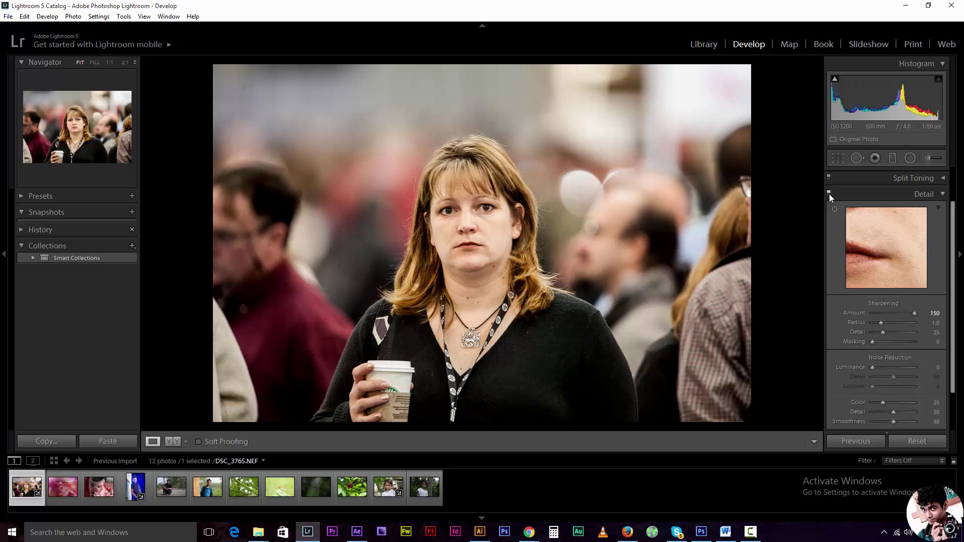
{"action": "left_click", "coordinate": [830, 194]}
{"action": "left_click", "coordinate": [829, 194]}
{"action": "left_click", "coordinate": [830, 194]}
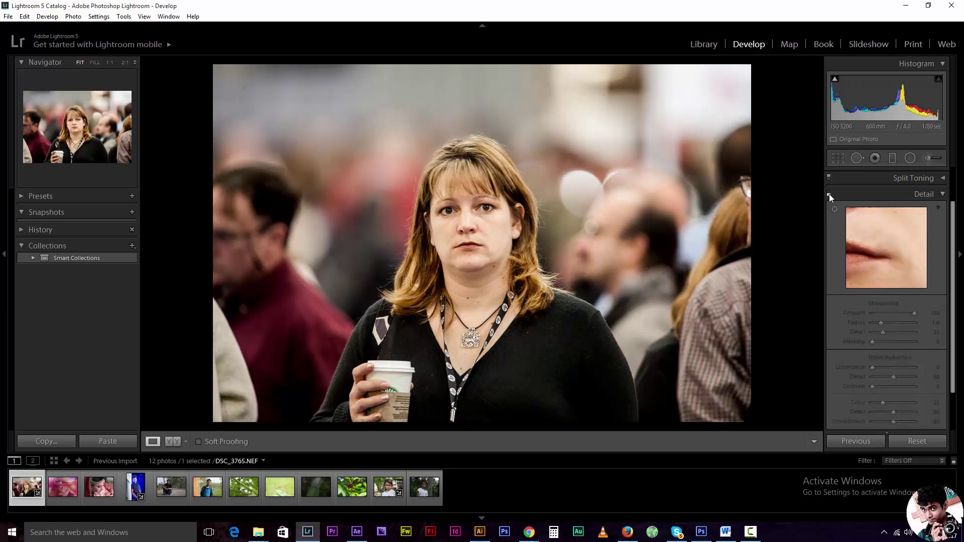
{"action": "left_click", "coordinate": [830, 194]}
{"action": "left_click", "coordinate": [830, 194]}
{"action": "left_click", "coordinate": [830, 194]}
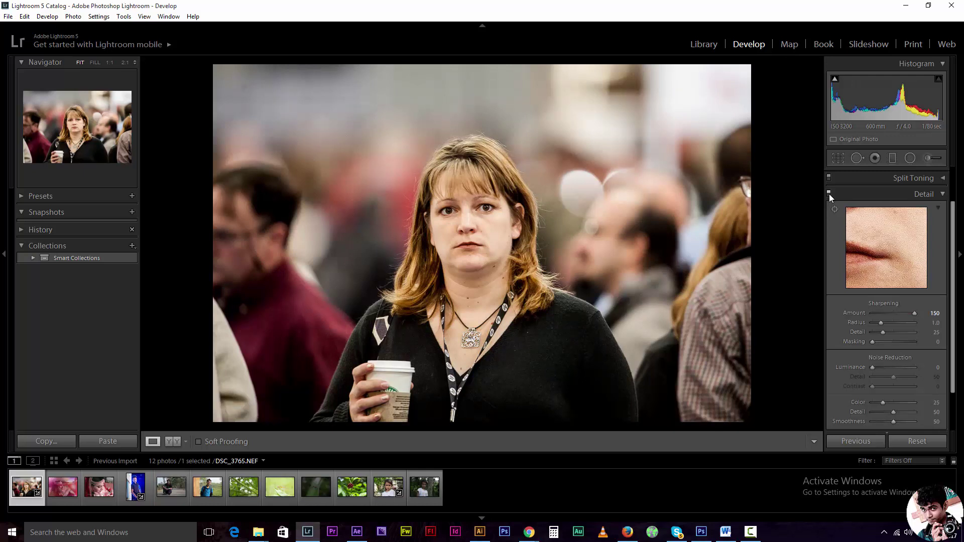
{"action": "left_click", "coordinate": [829, 192]}
{"action": "left_click", "coordinate": [829, 194]}
Set sharpening Radius 2.2, Detail 82, Masking 15 and Luminance noise reduction 82, checking the skin at 1:1
{"action": "left_click_drag", "start_coordinate": [882, 342], "coordinate": [884, 343]}
{"action": "left_click", "coordinate": [472, 206]}
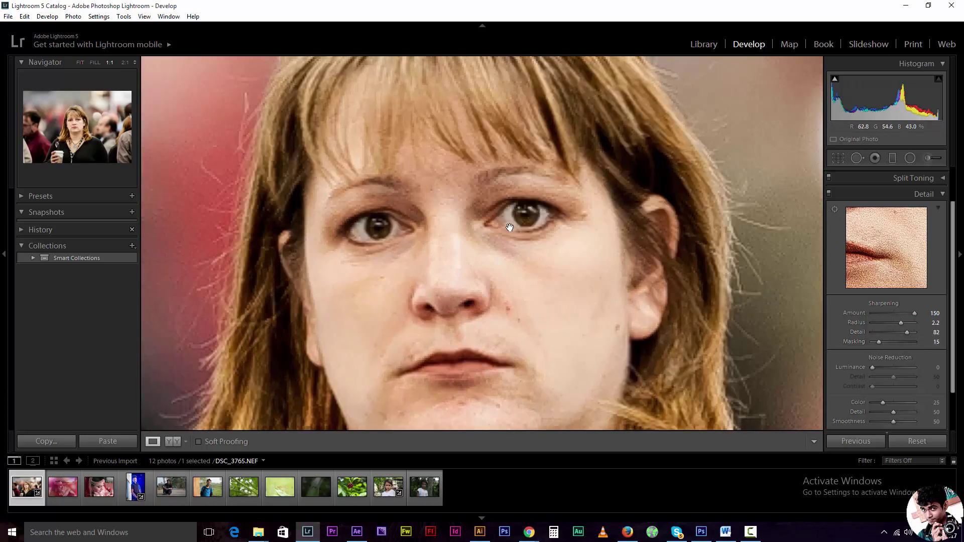
{"action": "left_click_drag", "start_coordinate": [541, 352], "coordinate": [688, 234]}
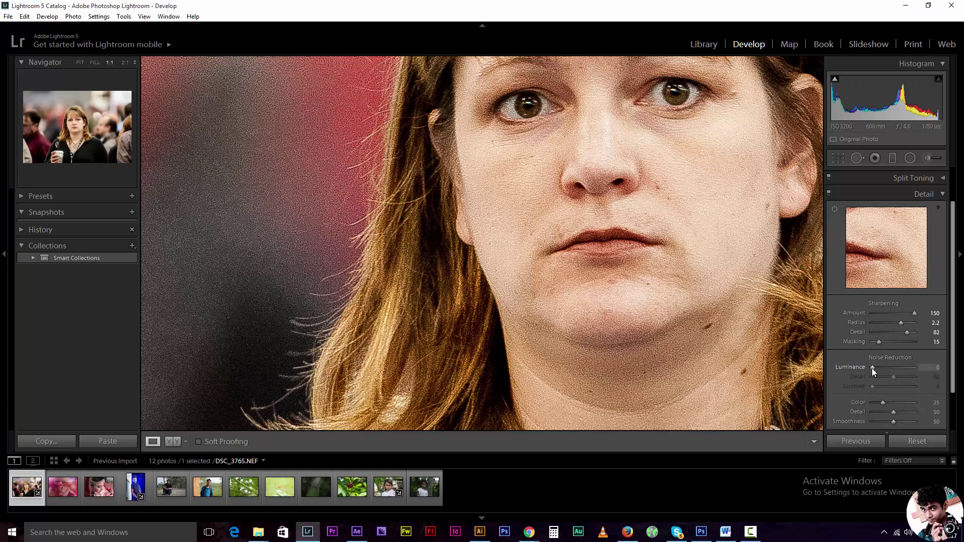
{"action": "left_click_drag", "start_coordinate": [872, 368], "coordinate": [892, 368]}
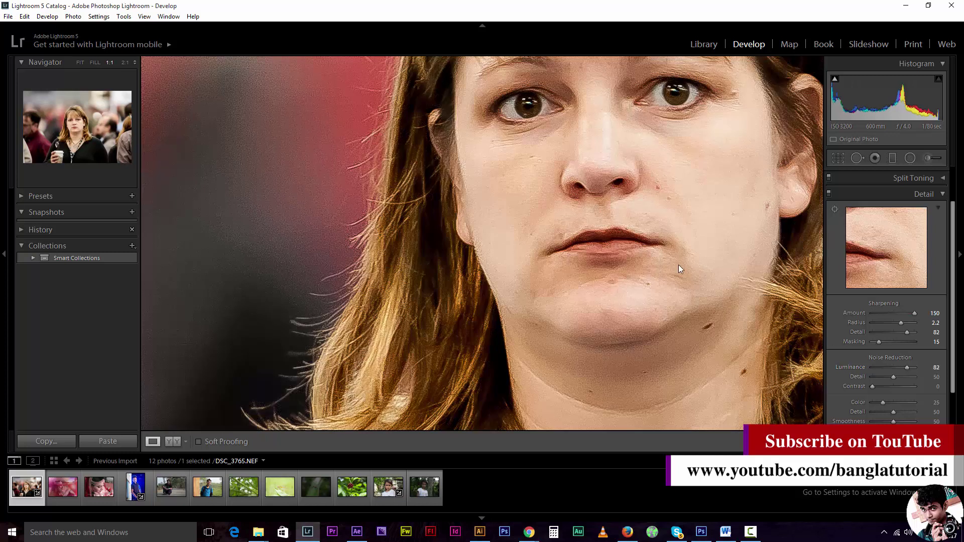
{"action": "left_click_drag", "start_coordinate": [679, 264], "coordinate": [622, 268]}
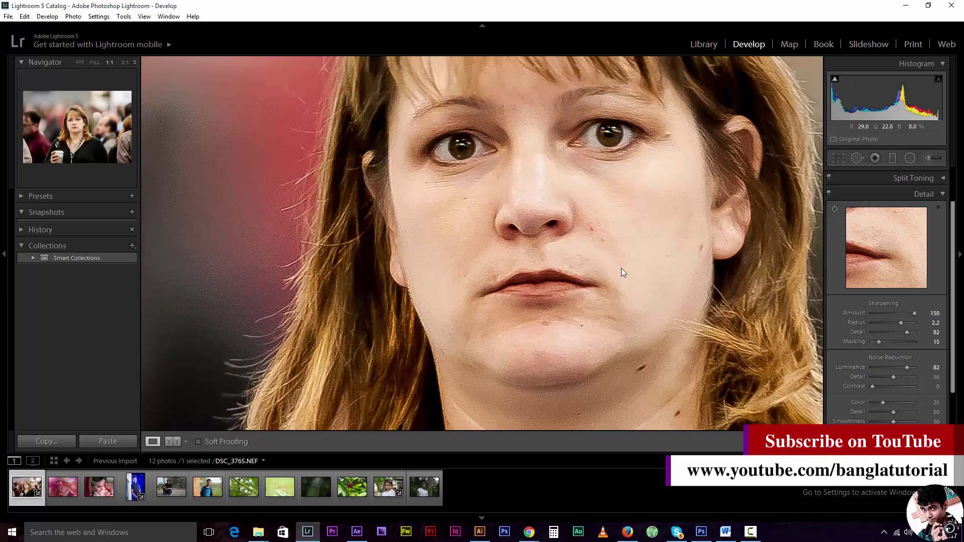
{"action": "left_click", "coordinate": [622, 268]}
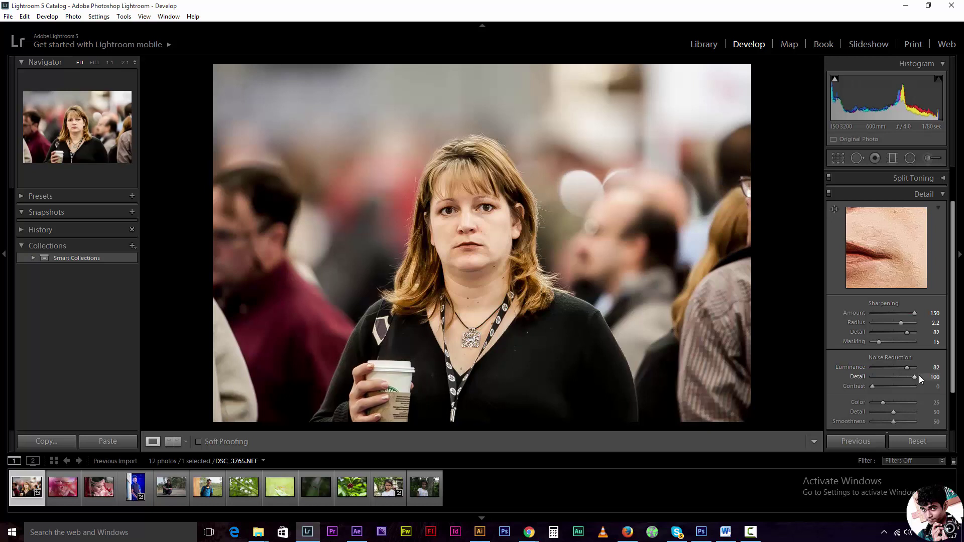
Set noise reduction Detail 0, Contrast 64 and Color 100, toggling the Detail panel to compare
{"action": "left_click", "coordinate": [492, 222]}
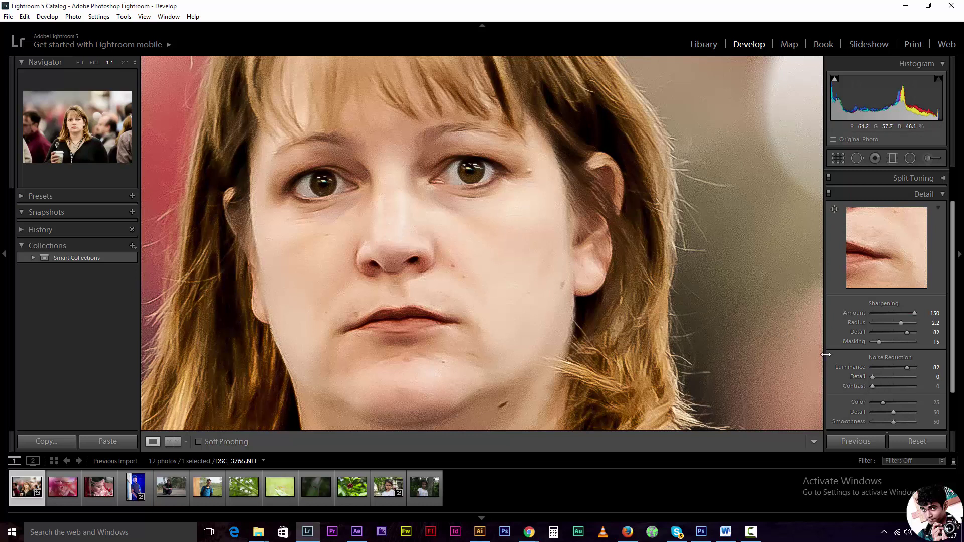
{"action": "left_click_drag", "start_coordinate": [878, 387], "coordinate": [899, 387]}
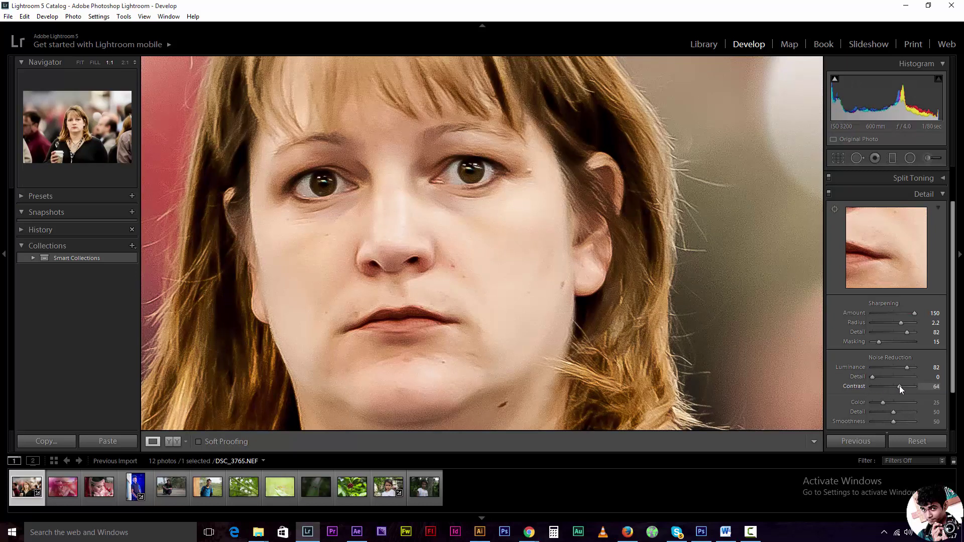
{"action": "left_click", "coordinate": [511, 230]}
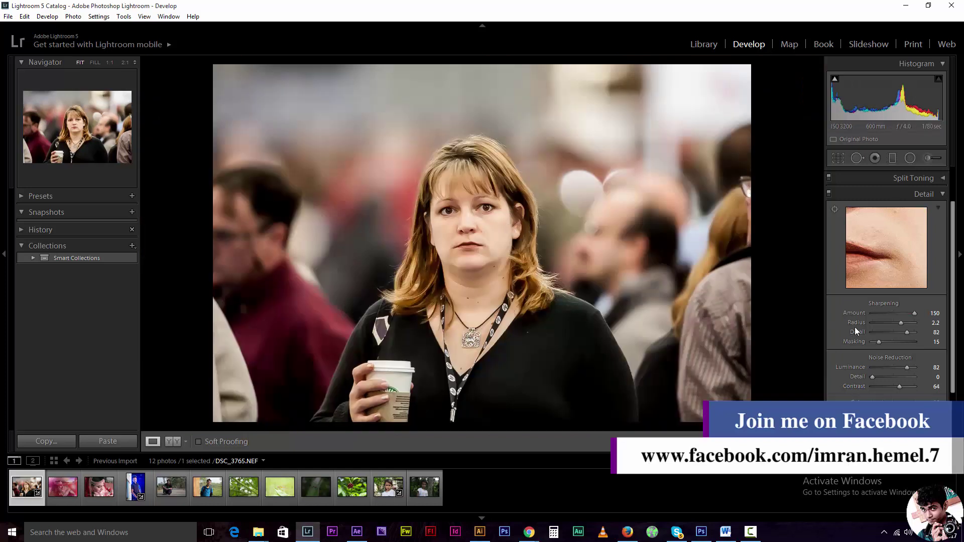
{"action": "left_click", "coordinate": [829, 194]}
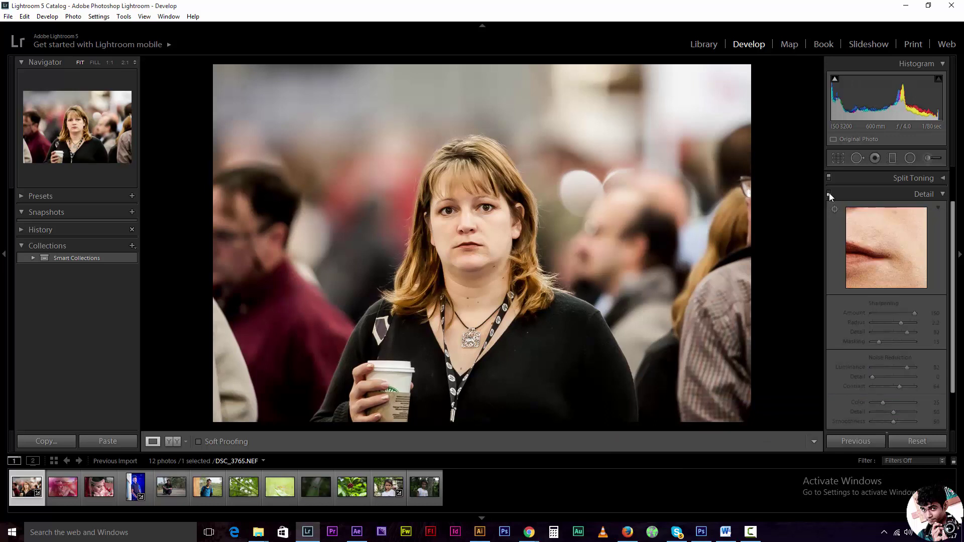
{"action": "left_click", "coordinate": [830, 193]}
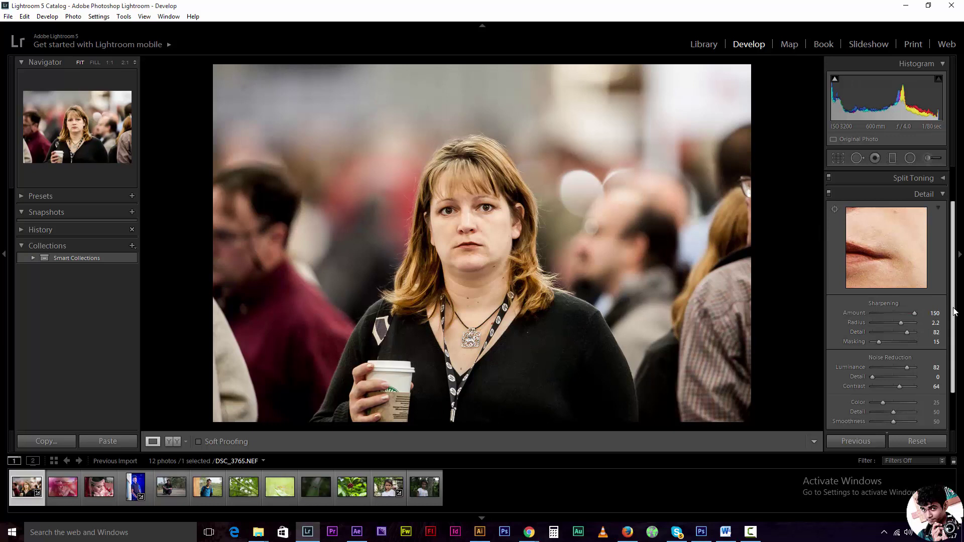
{"action": "left_click_drag", "start_coordinate": [951, 306], "coordinate": [950, 329]}
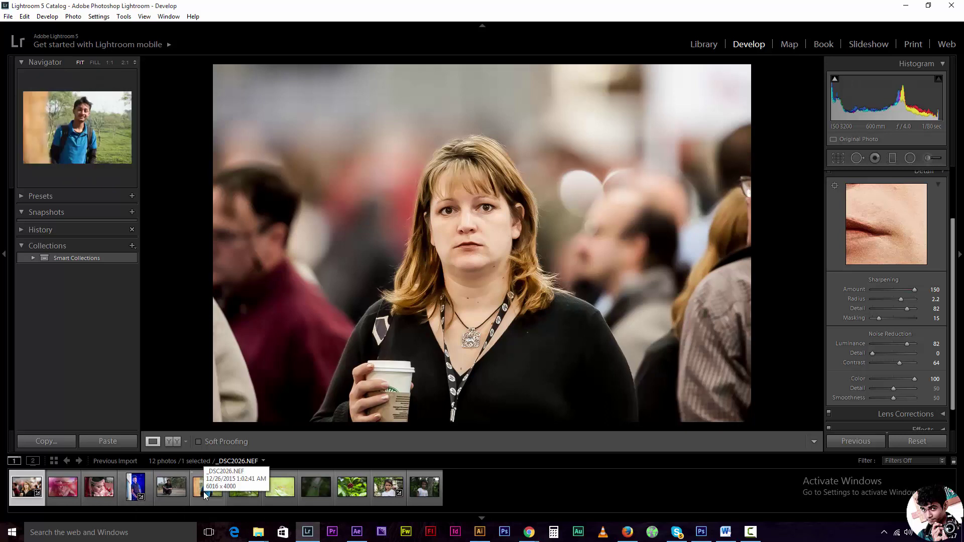
Open the tea-garden portrait _DSC2026 and set its sharpening Amount to 150 with Detail on
{"action": "left_click", "coordinate": [203, 492]}
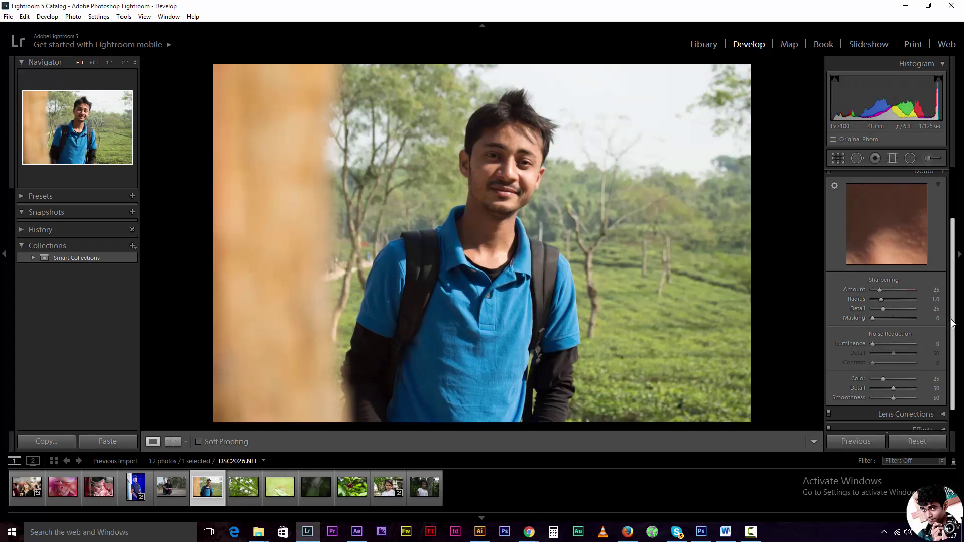
{"action": "scroll", "coordinate": [950, 323], "scroll_direction": "up", "scroll_amount": 2}
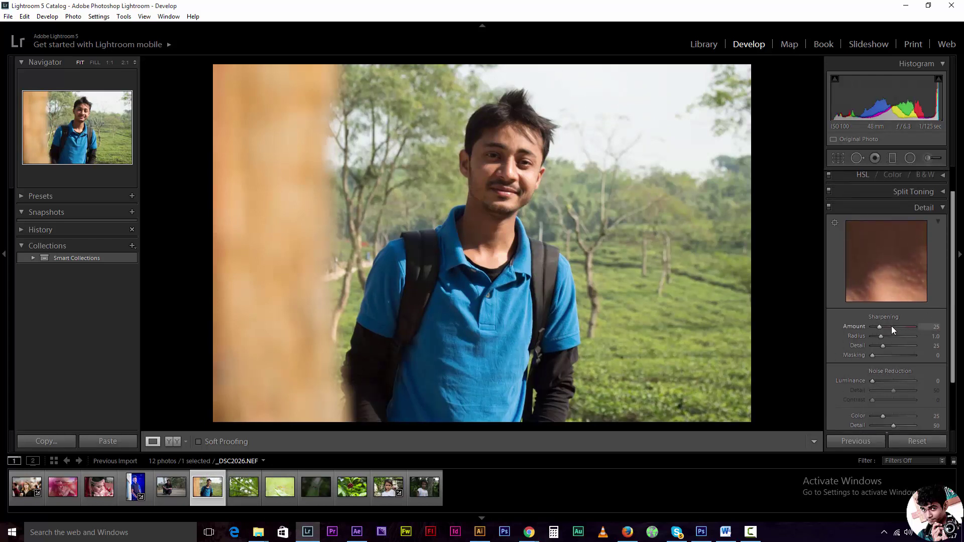
{"action": "mouse_move", "coordinate": [893, 330]}
{"action": "left_mouse_down"}
{"action": "mouse_move", "coordinate": [915, 330]}
{"action": "mouse_move", "coordinate": [860, 330]}
{"action": "left_mouse_up"}
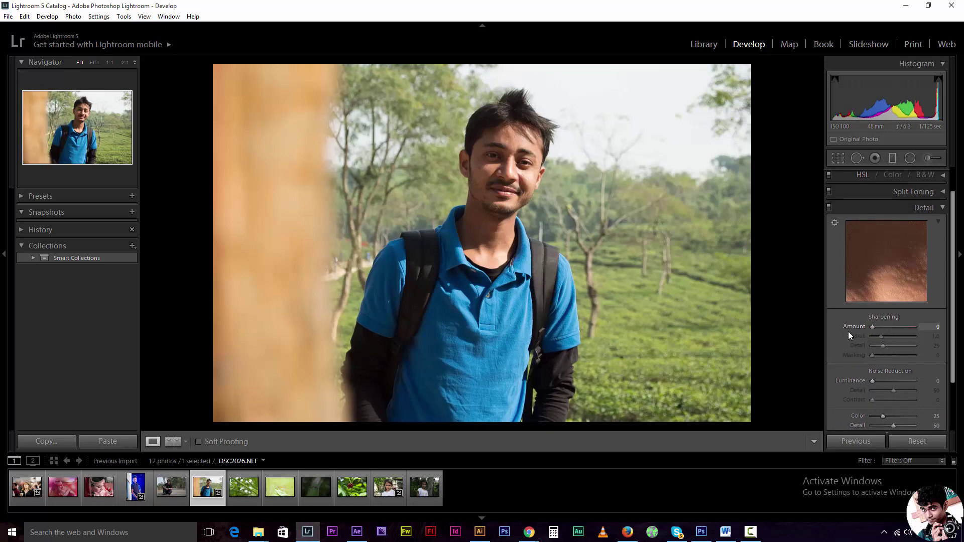
{"action": "left_click", "coordinate": [918, 327]}
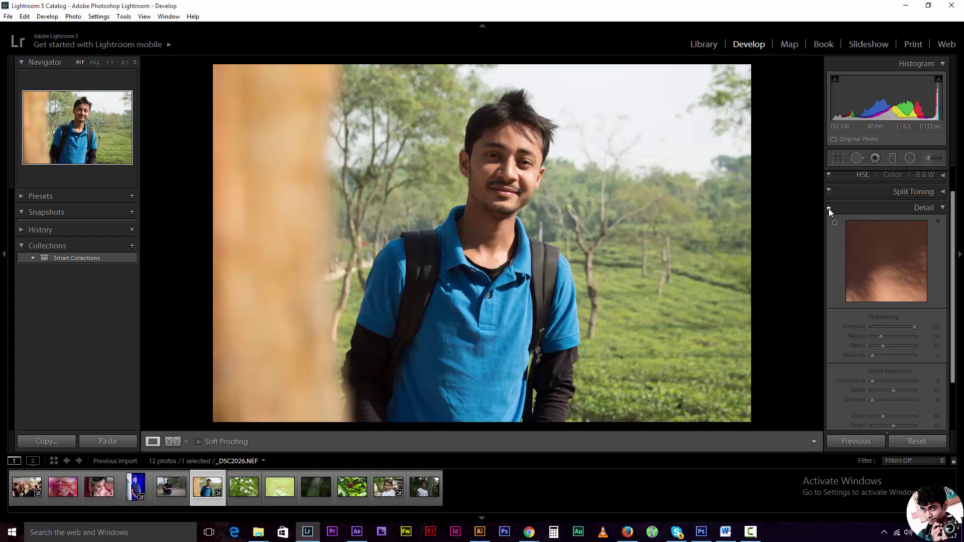
{"action": "left_click", "coordinate": [830, 208]}
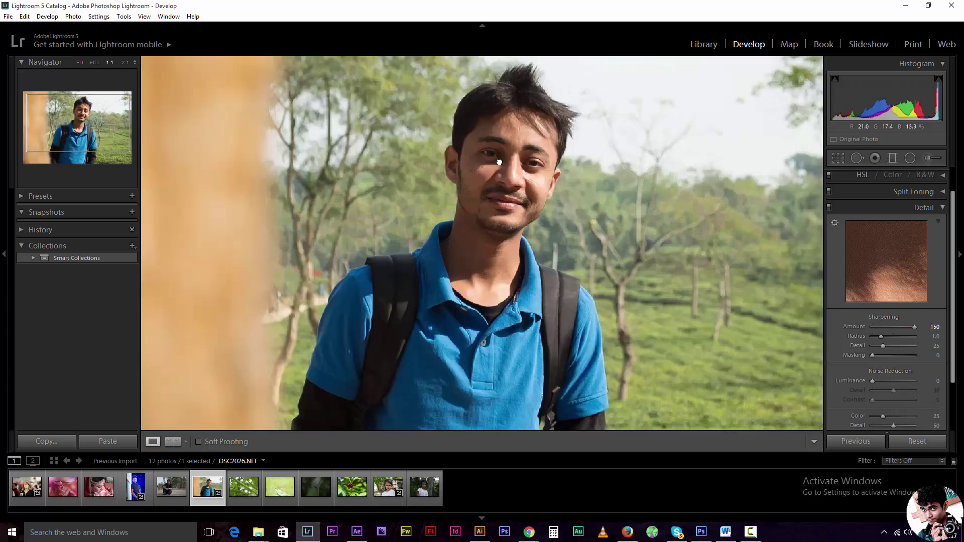
At 1:1 zoom, set Luminance noise reduction 93, noise Detail 0 and Color 100
{"action": "left_click", "coordinate": [523, 179]}
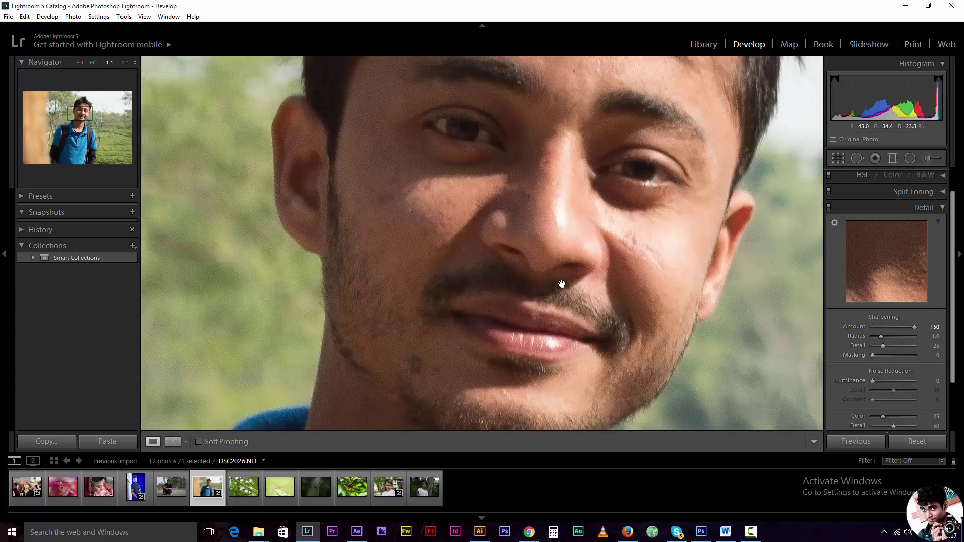
{"action": "left_click", "coordinate": [630, 302]}
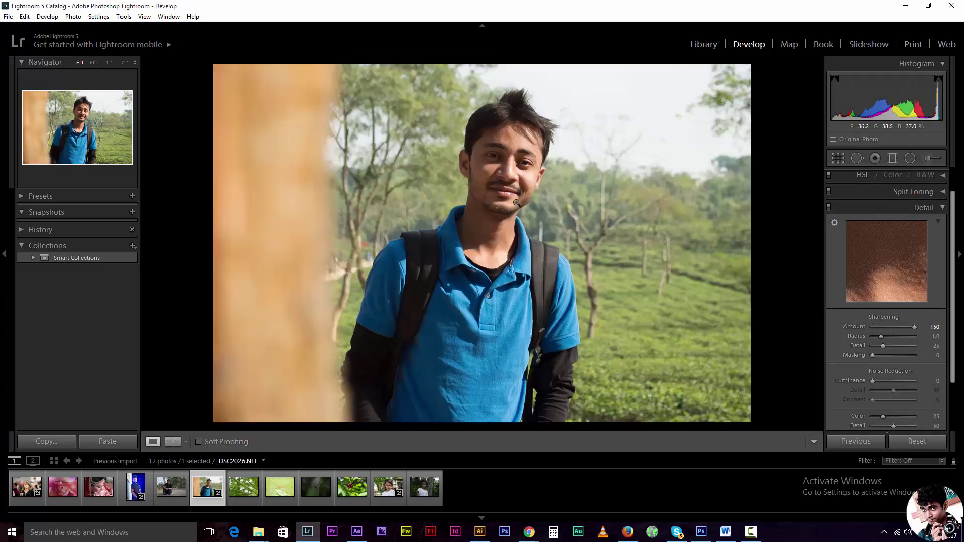
{"action": "left_click", "coordinate": [517, 203]}
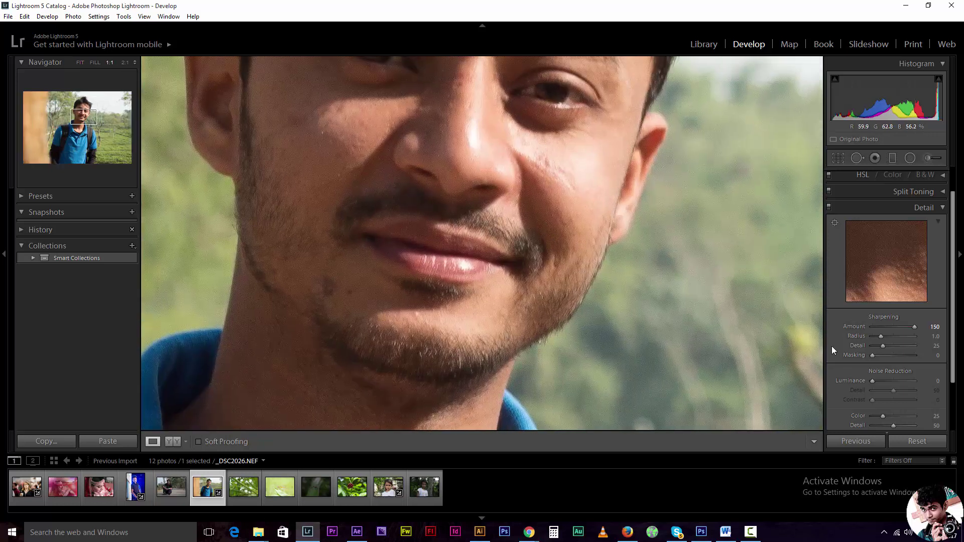
{"action": "left_click_drag", "start_coordinate": [903, 381], "coordinate": [906, 382]}
{"action": "left_click_drag", "start_coordinate": [556, 204], "coordinate": [550, 283]}
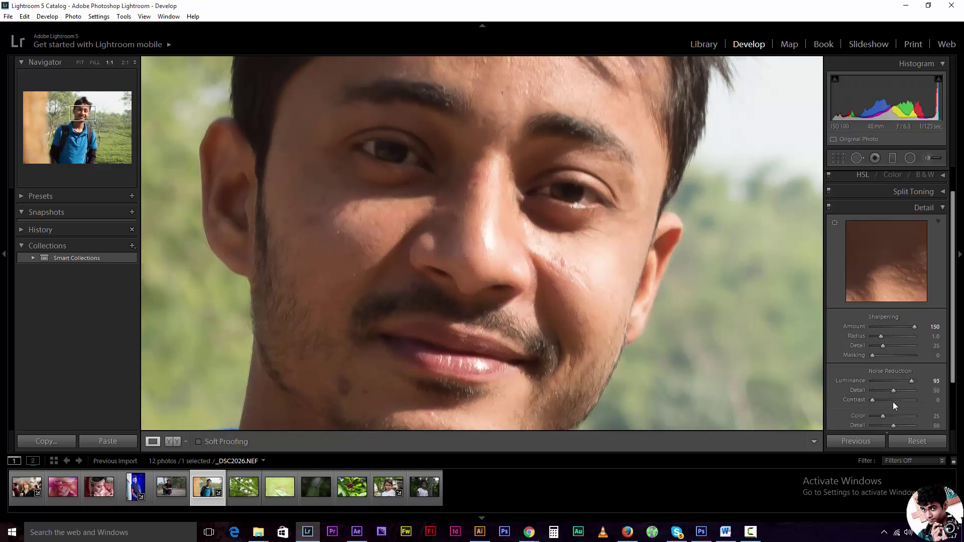
{"action": "left_click_drag", "start_coordinate": [892, 393], "coordinate": [803, 393]}
{"action": "left_click_drag", "start_coordinate": [883, 416], "coordinate": [946, 422]}
{"action": "left_click", "coordinate": [595, 191]}
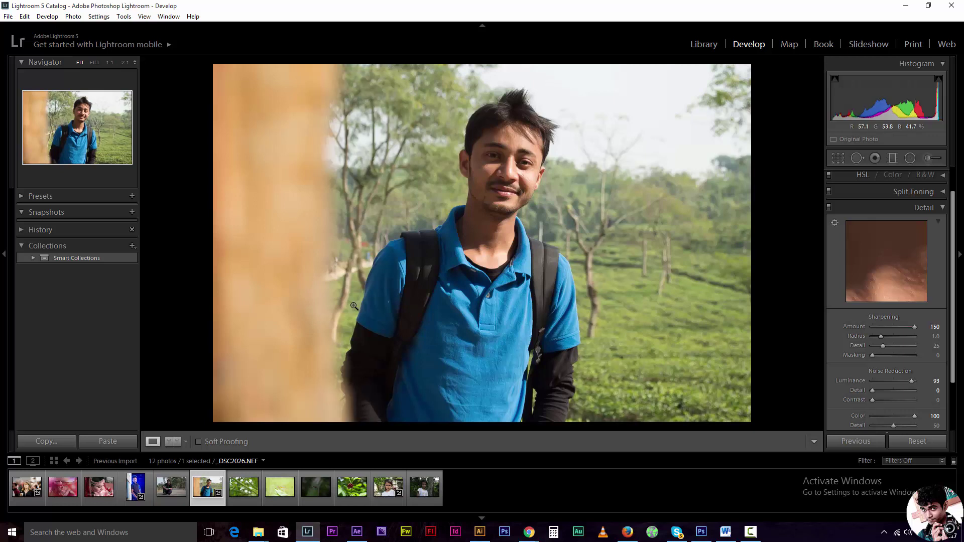
Inspect the man's eyes, forehead and hair at 1:1, then return to the whole photo
{"action": "left_click", "coordinate": [541, 192]}
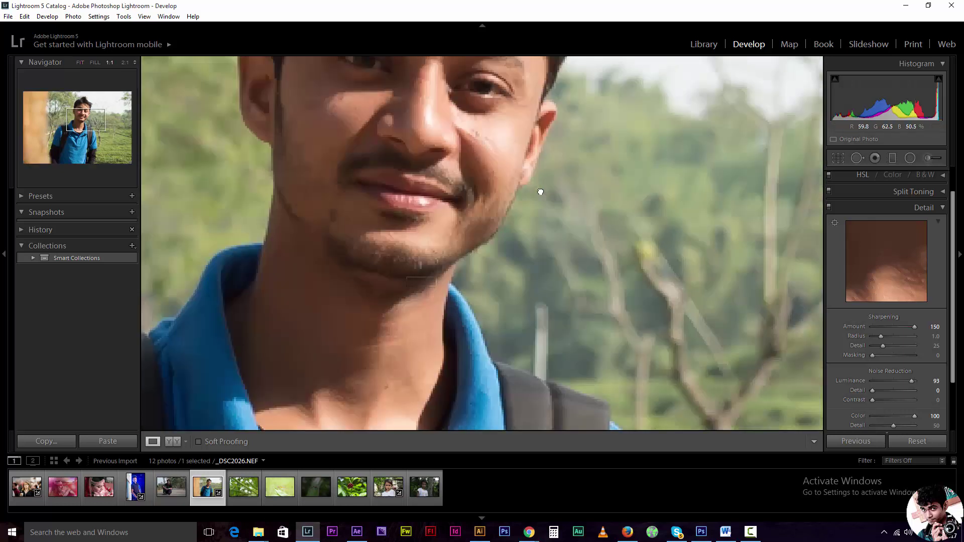
{"action": "left_click_drag", "start_coordinate": [540, 192], "coordinate": [564, 319]}
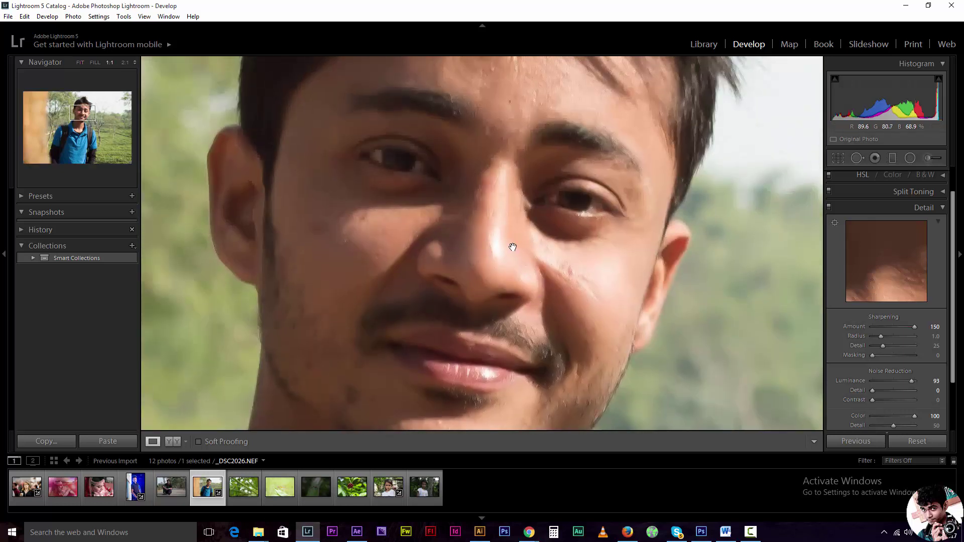
{"action": "left_click_drag", "start_coordinate": [512, 247], "coordinate": [512, 295]}
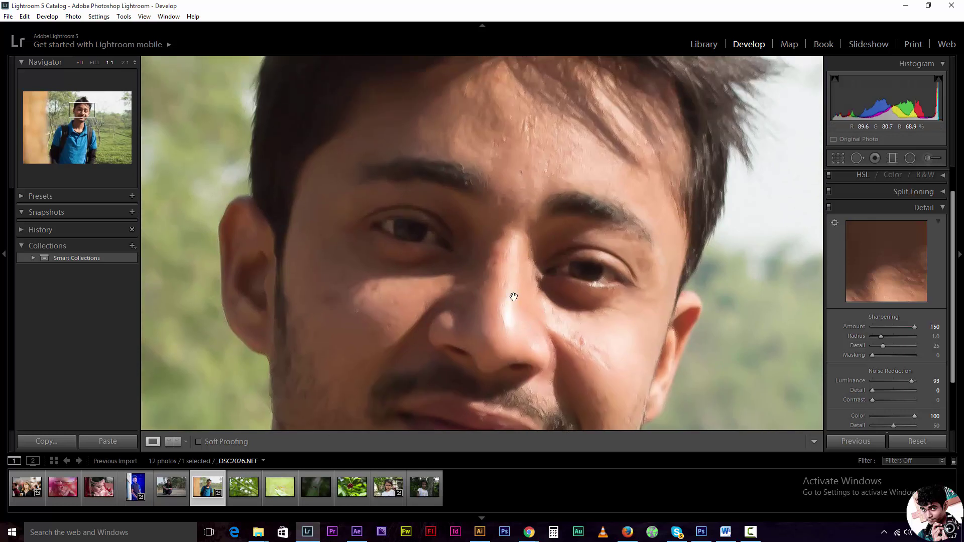
{"action": "left_click", "coordinate": [494, 260]}
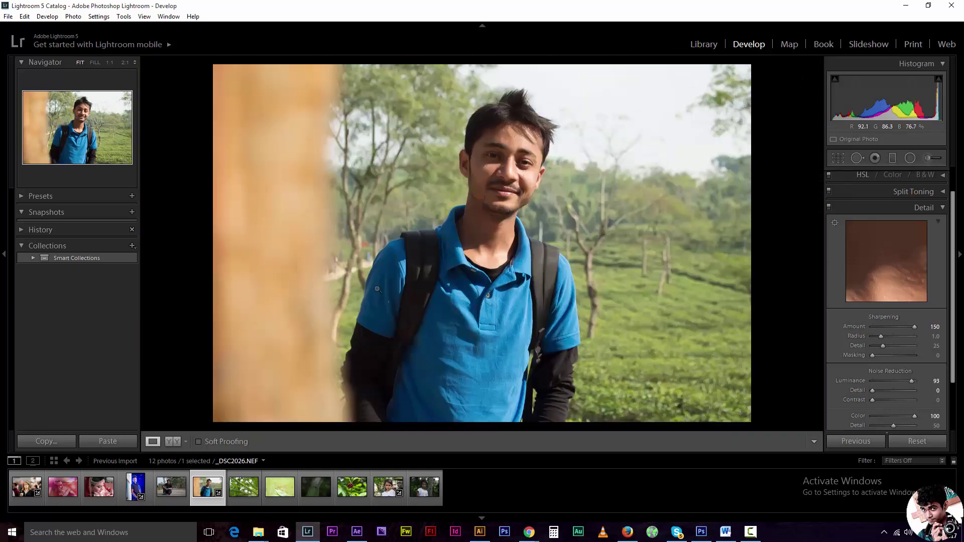
Open the blue-background portrait at 1:1 on the face and set Luminance noise reduction to 30
{"action": "left_click", "coordinate": [122, 492]}
{"action": "left_click", "coordinate": [467, 158]}
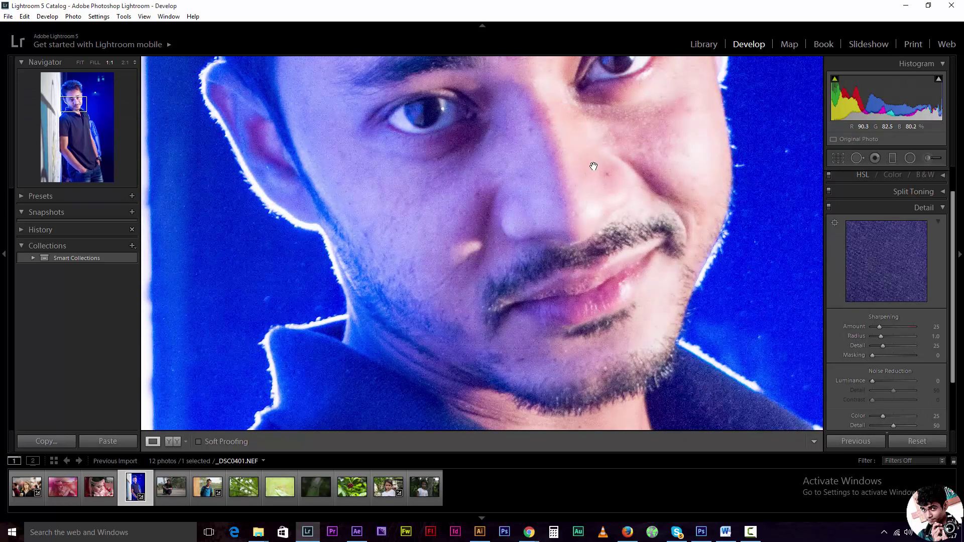
{"action": "left_click_drag", "start_coordinate": [593, 167], "coordinate": [559, 230]}
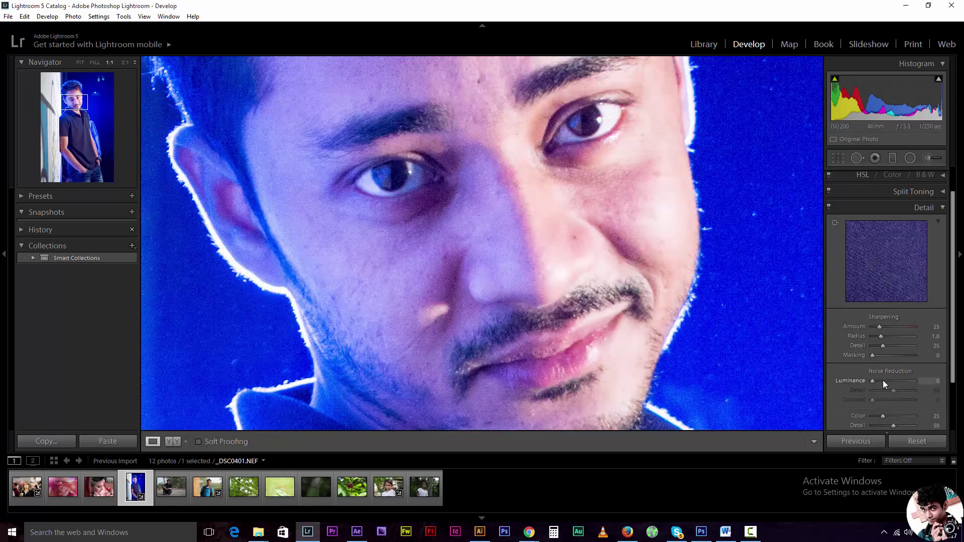
{"action": "left_click_drag", "start_coordinate": [883, 381], "coordinate": [885, 380]}
Toggle the Detail adjustments off and on, checking the face, chin and beard
{"action": "left_click", "coordinate": [829, 208]}
{"action": "left_click", "coordinate": [829, 208]}
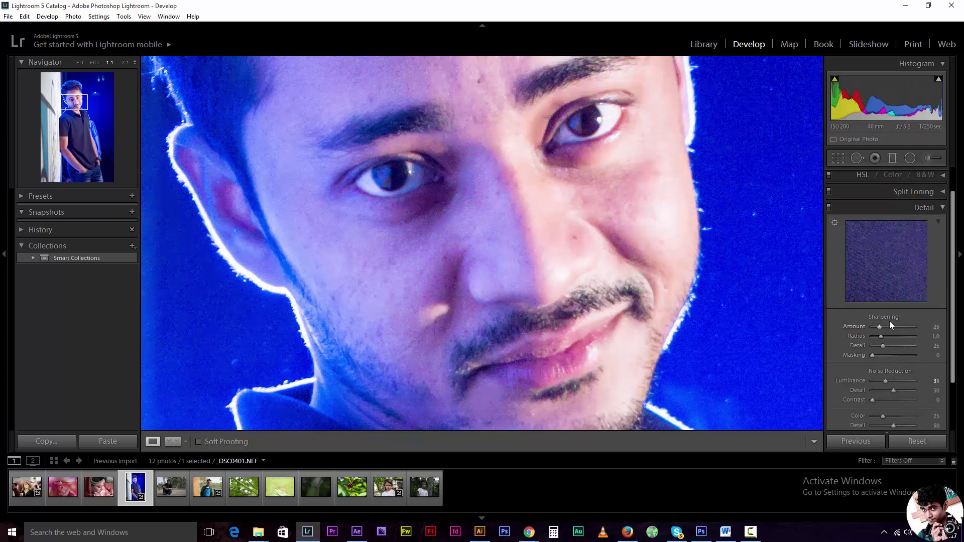
{"action": "left_click", "coordinate": [830, 208]}
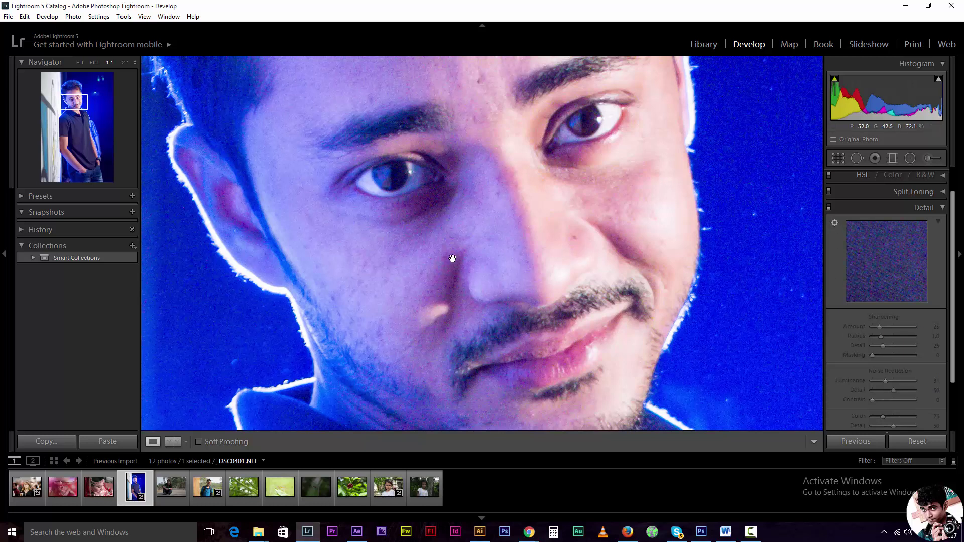
{"action": "mouse_move", "coordinate": [445, 158]}
{"action": "left_mouse_down"}
{"action": "mouse_move", "coordinate": [510, 251]}
{"action": "mouse_move", "coordinate": [550, 182]}
{"action": "left_mouse_up"}
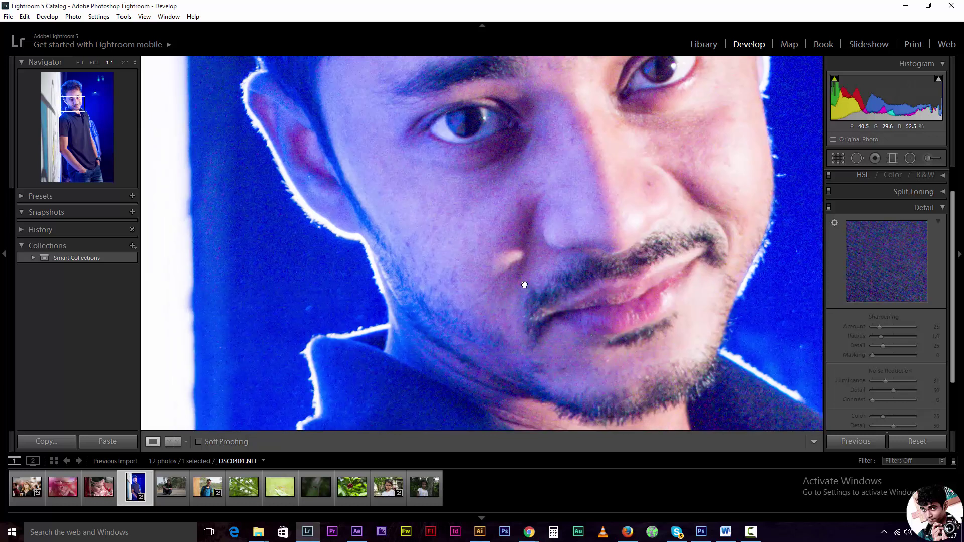
{"action": "left_click_drag", "start_coordinate": [523, 279], "coordinate": [533, 323]}
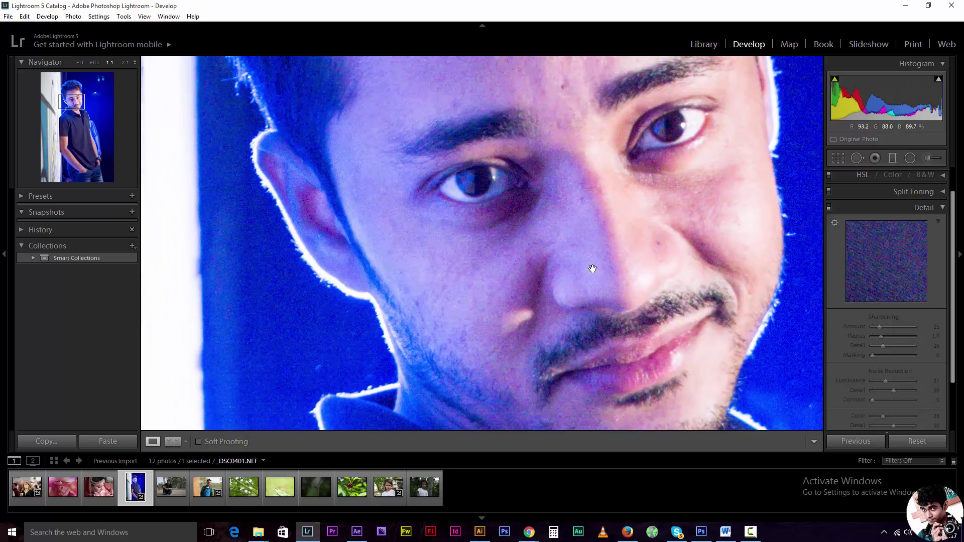
{"action": "left_click_drag", "start_coordinate": [558, 269], "coordinate": [508, 294]}
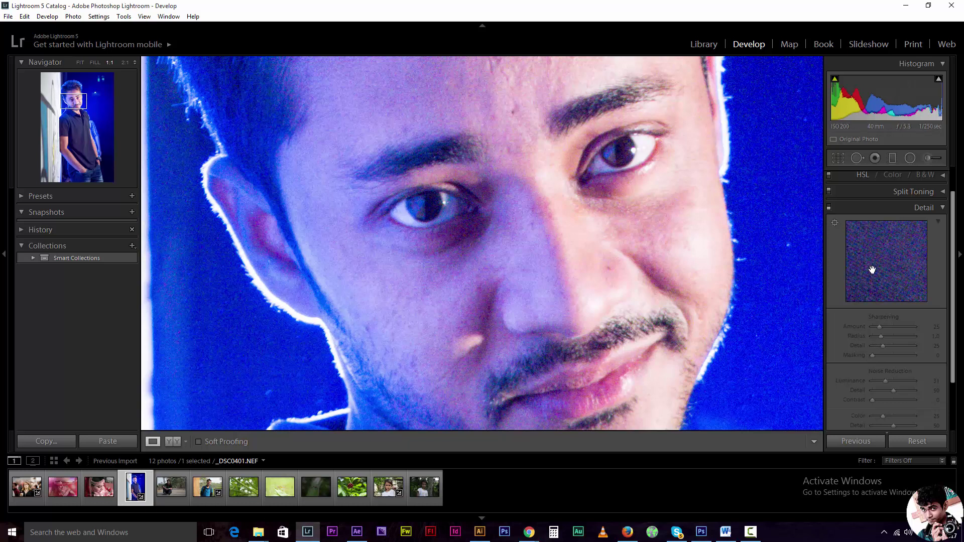
{"action": "left_click", "coordinate": [829, 207]}
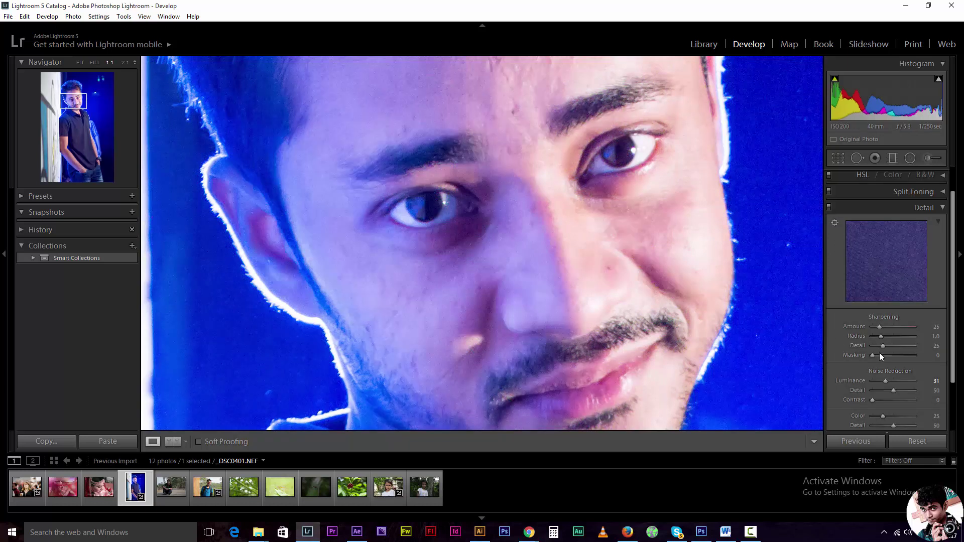
Raise Luminance noise reduction to 100 and toggle Detail off/on to compare grain
{"action": "left_click_drag", "start_coordinate": [898, 381], "coordinate": [903, 382]}
{"action": "left_click_drag", "start_coordinate": [912, 381], "coordinate": [934, 378]}
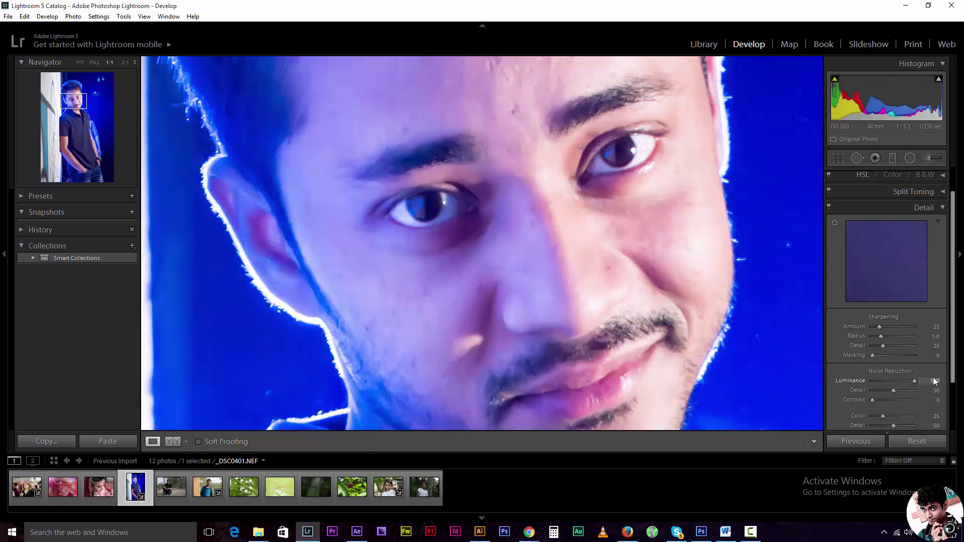
{"action": "left_click", "coordinate": [829, 207]}
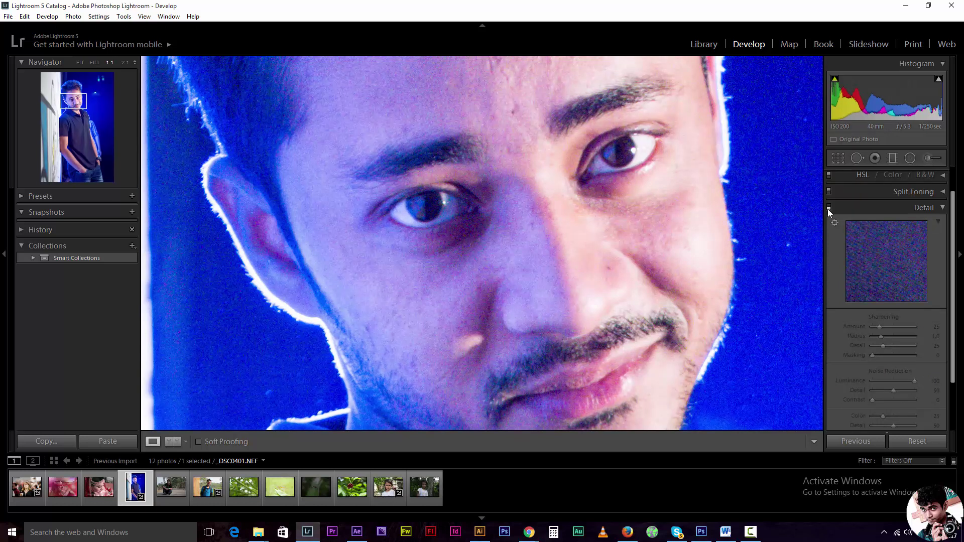
{"action": "left_click", "coordinate": [829, 208]}
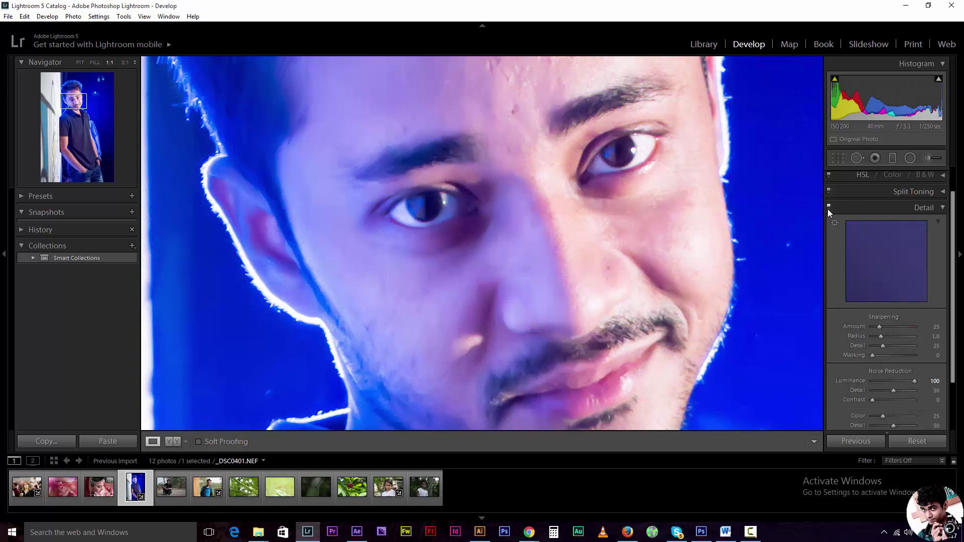
View the collar and shoulder at 1:1 and drop Luminance noise reduction to 0
{"action": "left_click", "coordinate": [743, 221]}
{"action": "left_click", "coordinate": [561, 190]}
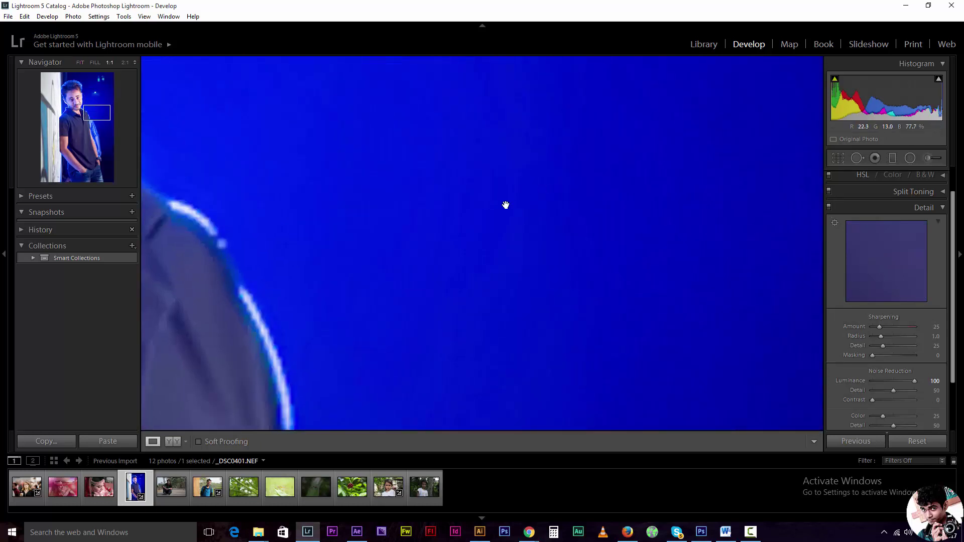
{"action": "mouse_move", "coordinate": [506, 205]}
{"action": "left_mouse_down"}
{"action": "mouse_move", "coordinate": [568, 257]}
{"action": "mouse_move", "coordinate": [660, 171]}
{"action": "left_mouse_up"}
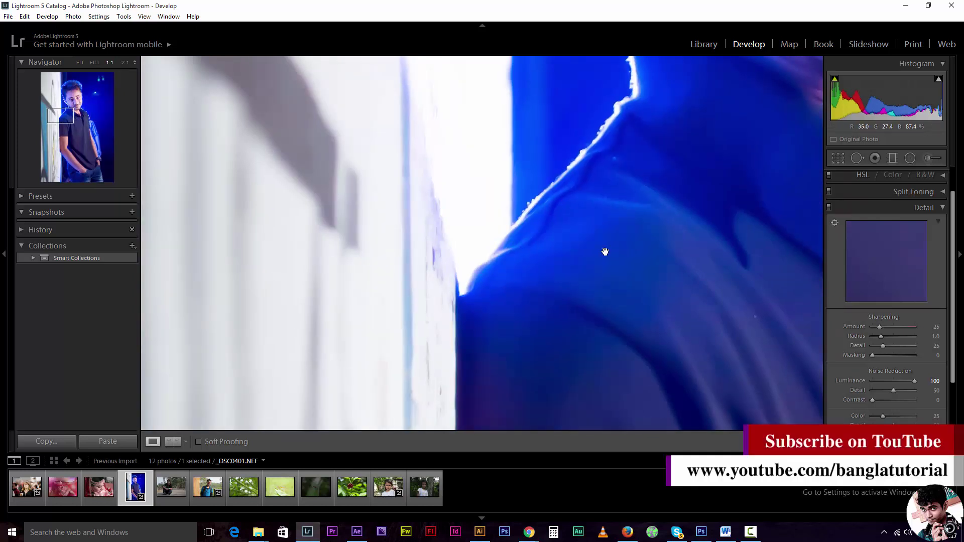
{"action": "left_click_drag", "start_coordinate": [605, 251], "coordinate": [635, 174]}
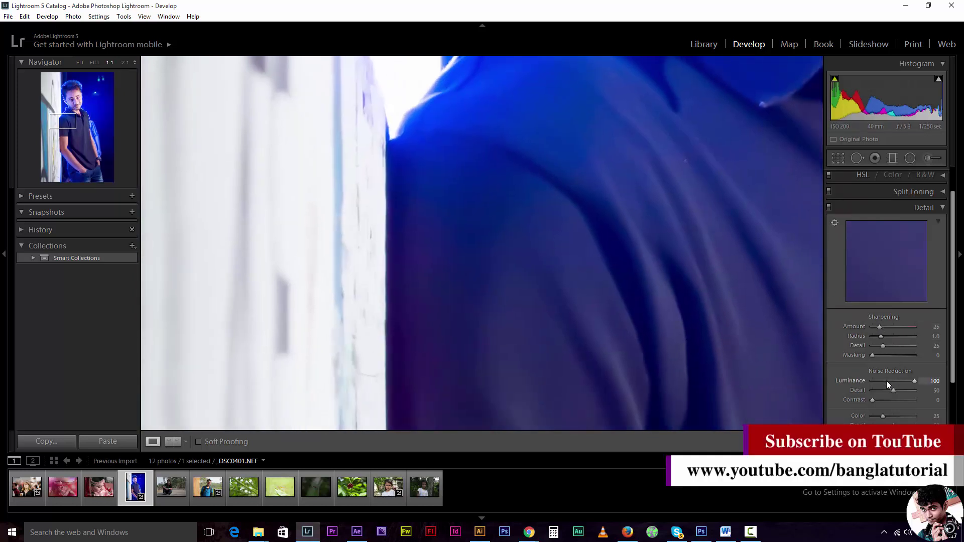
{"action": "left_click_drag", "start_coordinate": [887, 381], "coordinate": [854, 382]}
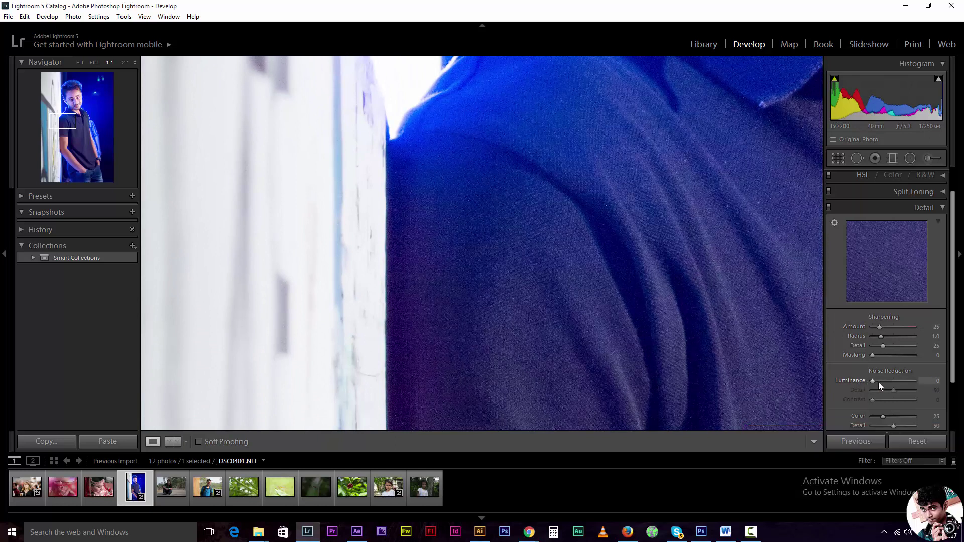
Raise Luminance noise reduction to 86, inspecting the arm, blue background and light spot
{"action": "mouse_move", "coordinate": [581, 300]}
{"action": "left_mouse_down"}
{"action": "mouse_move", "coordinate": [605, 146]}
{"action": "mouse_move", "coordinate": [329, 90]}
{"action": "mouse_move", "coordinate": [208, 280]}
{"action": "mouse_move", "coordinate": [194, 377]}
{"action": "mouse_move", "coordinate": [339, 449]}
{"action": "left_mouse_up"}
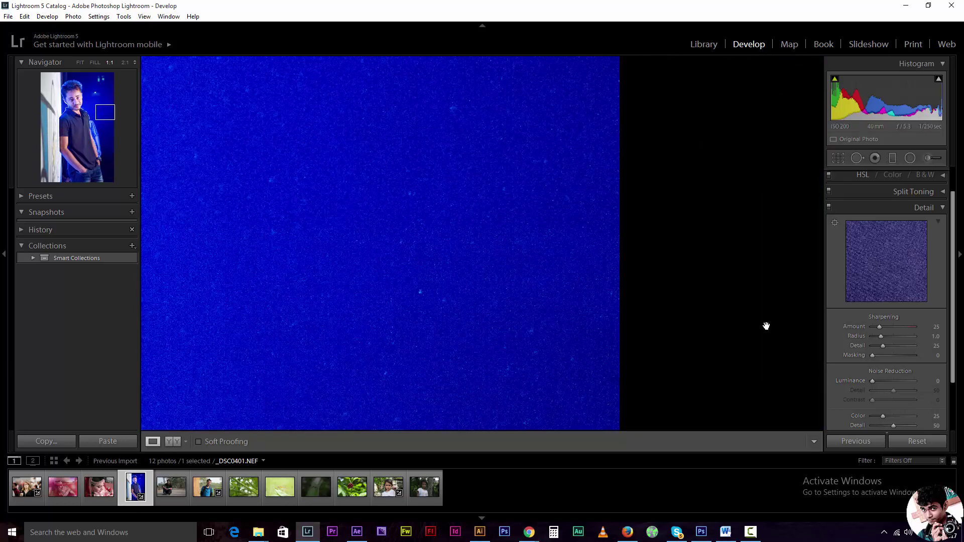
{"action": "left_click_drag", "start_coordinate": [890, 382], "coordinate": [909, 381]}
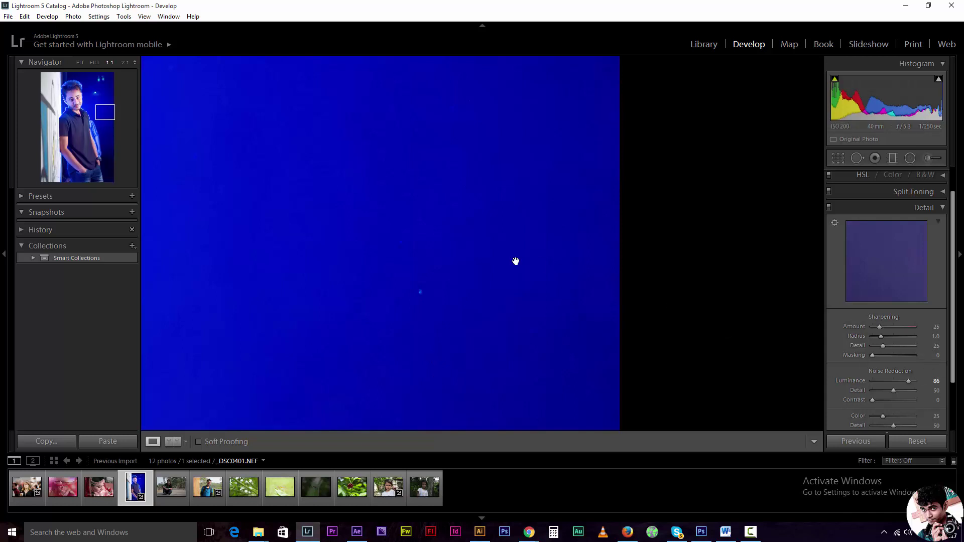
{"action": "left_click_drag", "start_coordinate": [517, 261], "coordinate": [555, 262]}
{"action": "left_click_drag", "start_coordinate": [477, 197], "coordinate": [577, 249]}
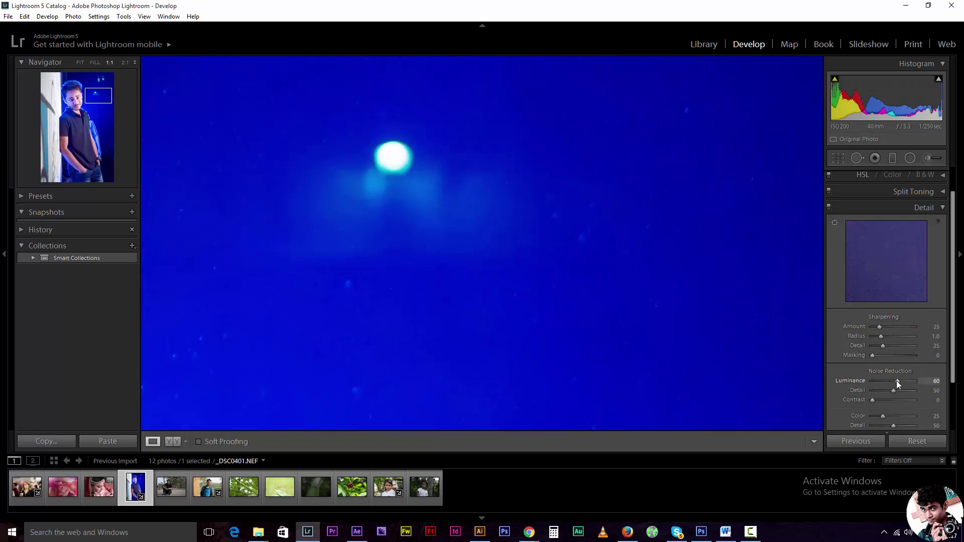
Switch between Fit and 1:1 on the shirt to check the smoothing
{"action": "left_click", "coordinate": [689, 252]}
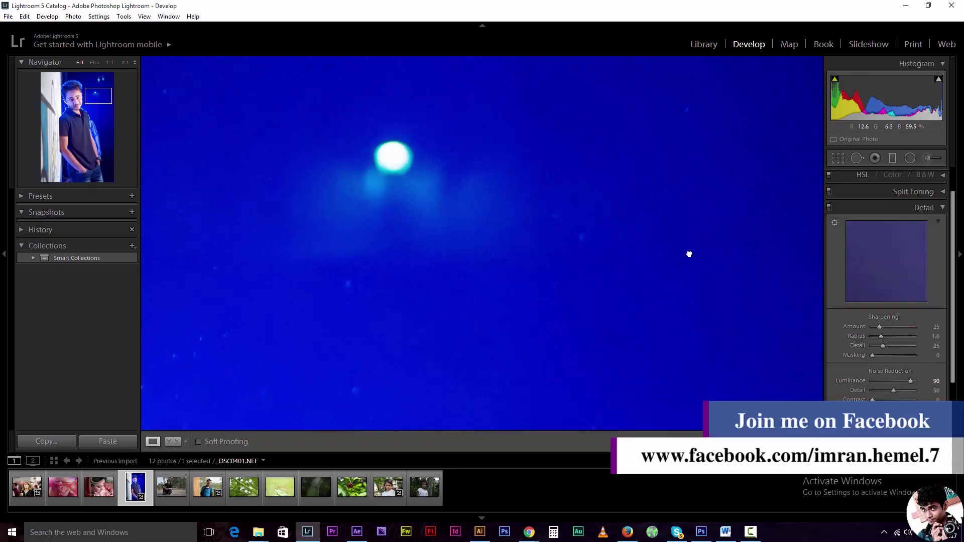
{"action": "left_click", "coordinate": [606, 253]}
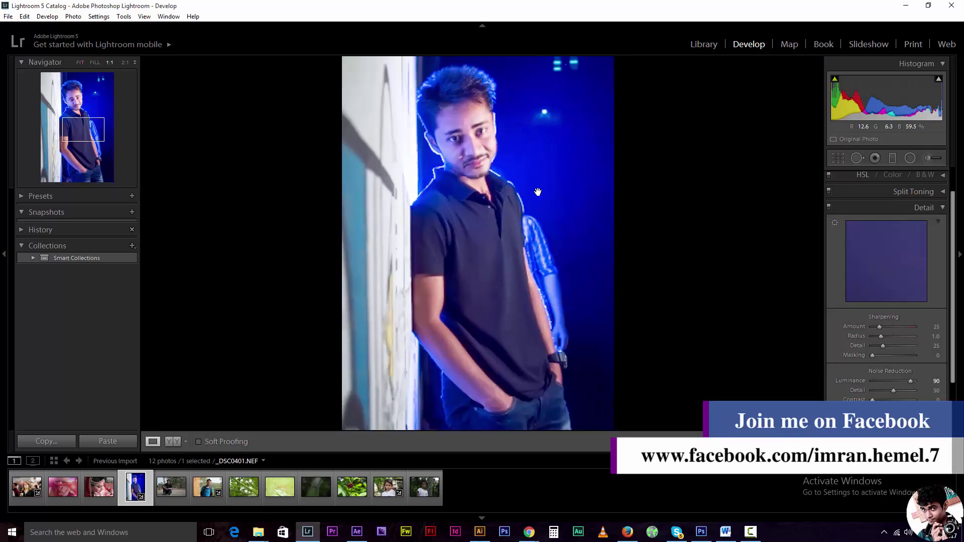
{"action": "left_click", "coordinate": [506, 238]}
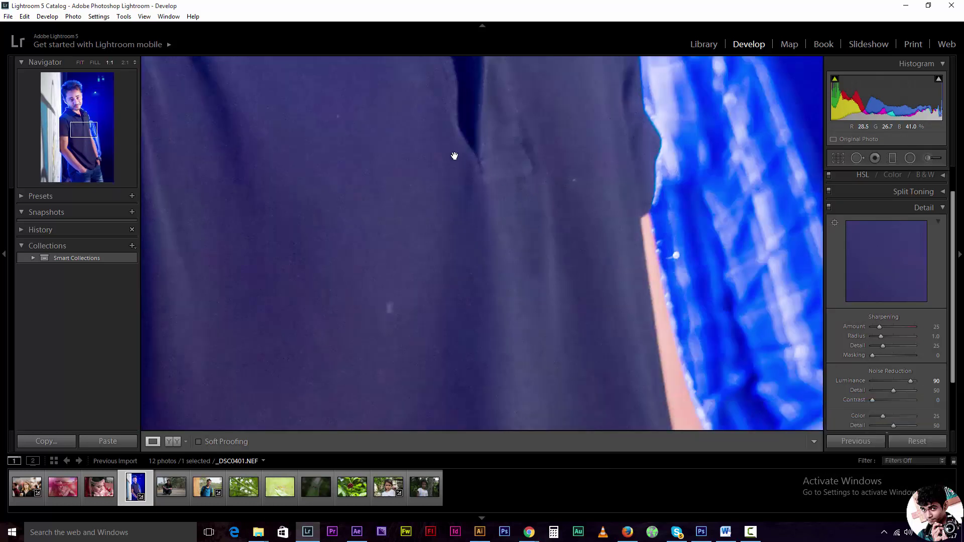
{"action": "left_click", "coordinate": [420, 136]}
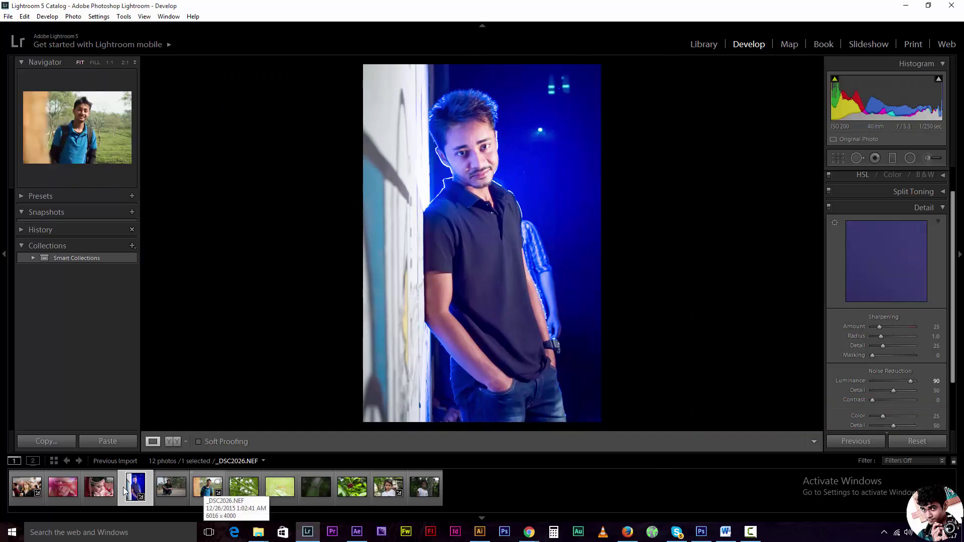
Show the woman-in-crowd photo in Before/After view at 1:1 on the background man's face
{"action": "left_click", "coordinate": [17, 491]}
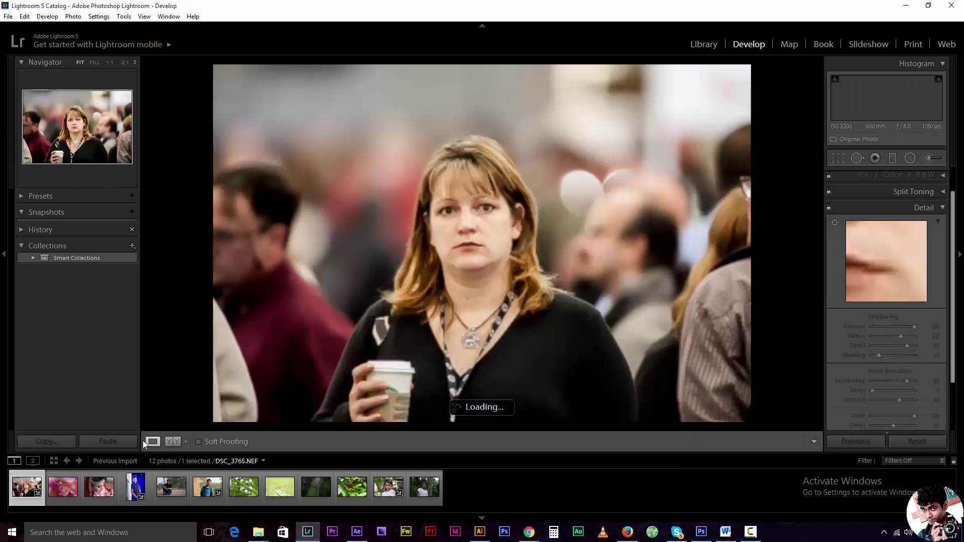
{"action": "key", "text": "y"}
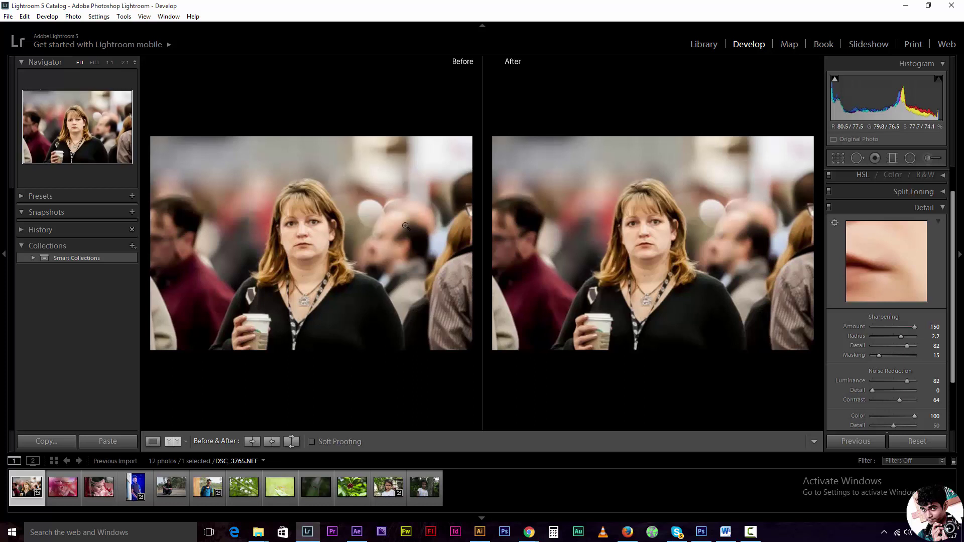
{"action": "left_click", "coordinate": [539, 239]}
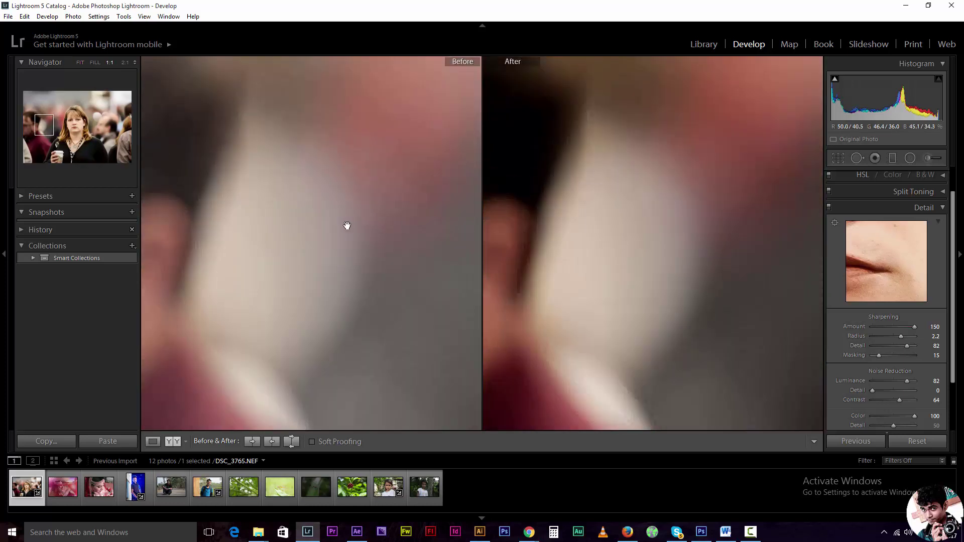
{"action": "left_click_drag", "start_coordinate": [330, 225], "coordinate": [547, 250]}
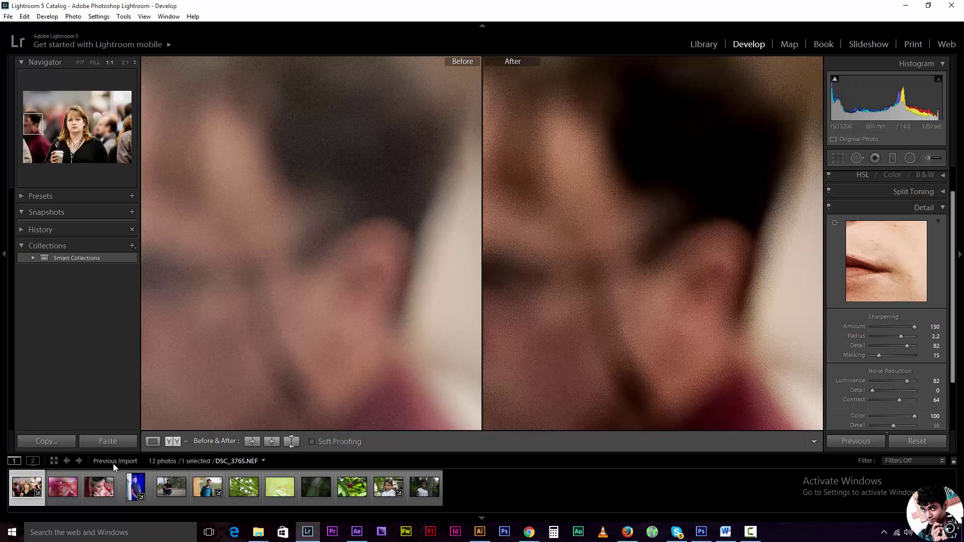
Compare the blue-shirt man's photo Before/After around his ear, then at Fit
{"action": "left_click", "coordinate": [201, 494]}
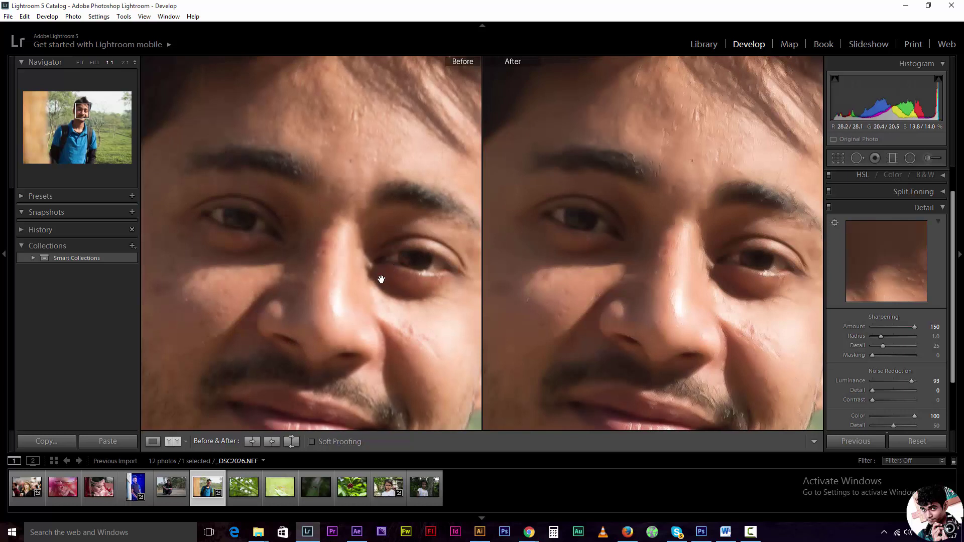
{"action": "left_click_drag", "start_coordinate": [347, 313], "coordinate": [581, 280]}
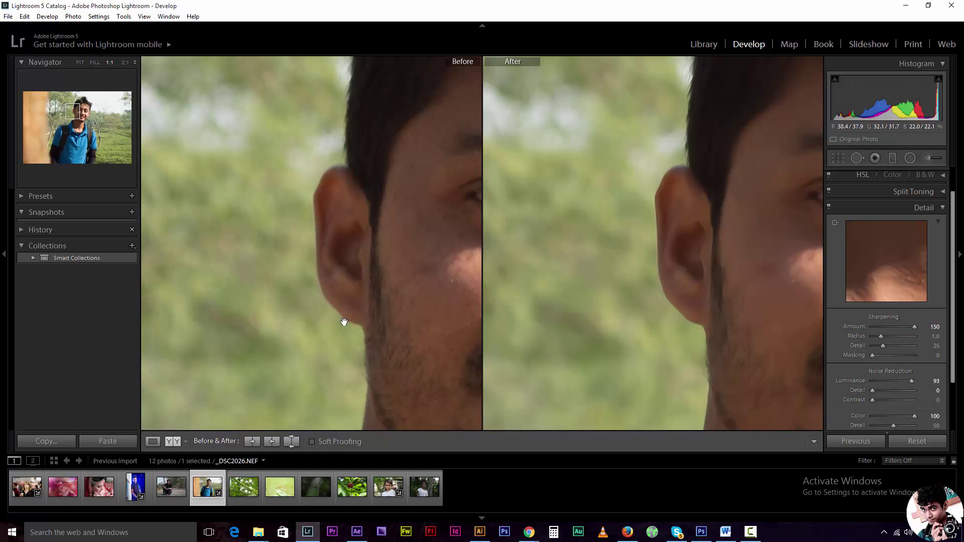
{"action": "left_click", "coordinate": [557, 254]}
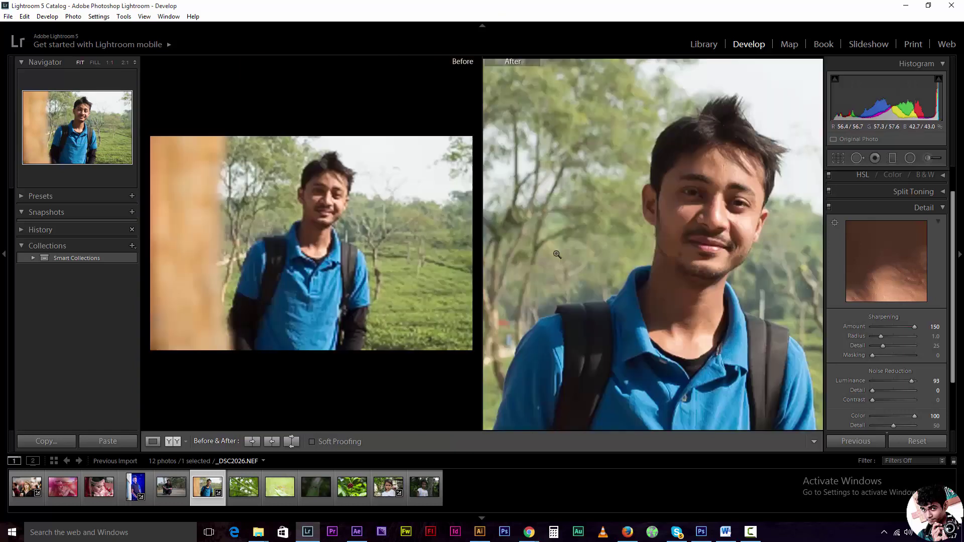